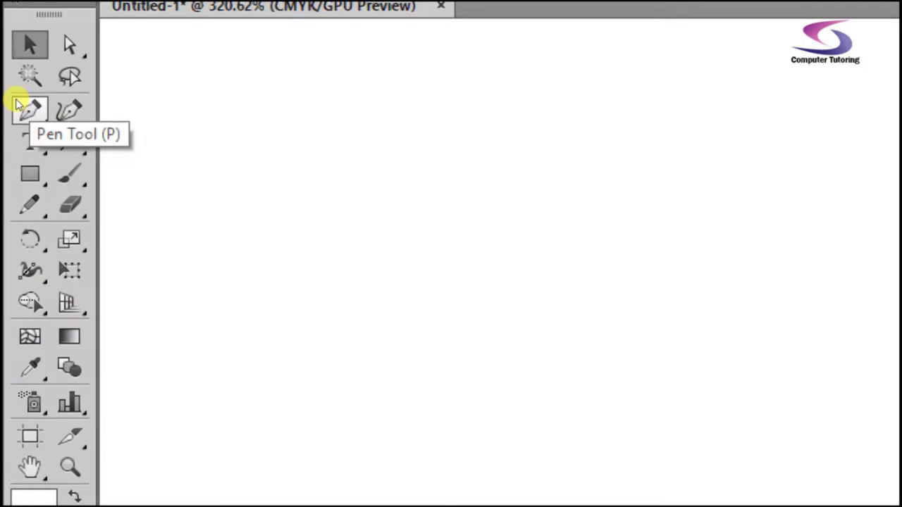
Select the Pen tool in the Tools panel on the blank Untitled-1 document
left_click(19, 104)
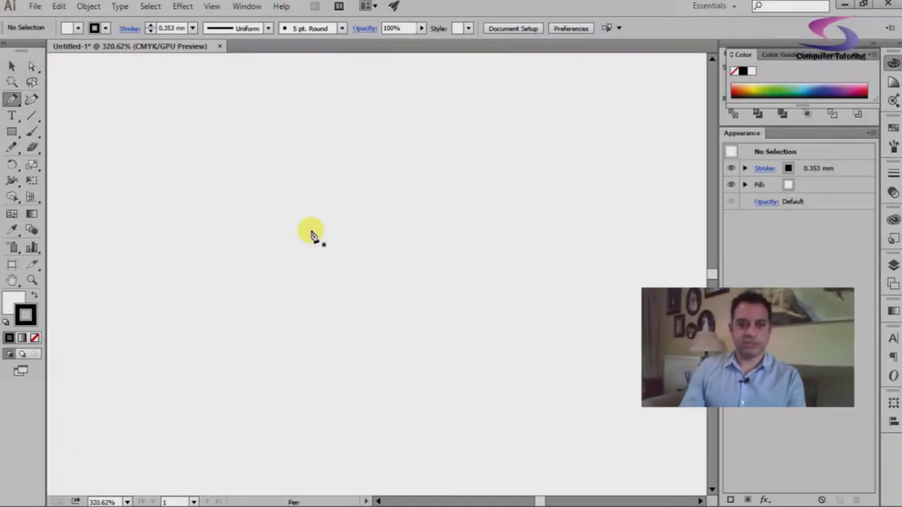
View the page at 100% and set new paths to no fill with a 1 mm stroke
scroll(311, 232, "down", 2)
key("ctrl+1")
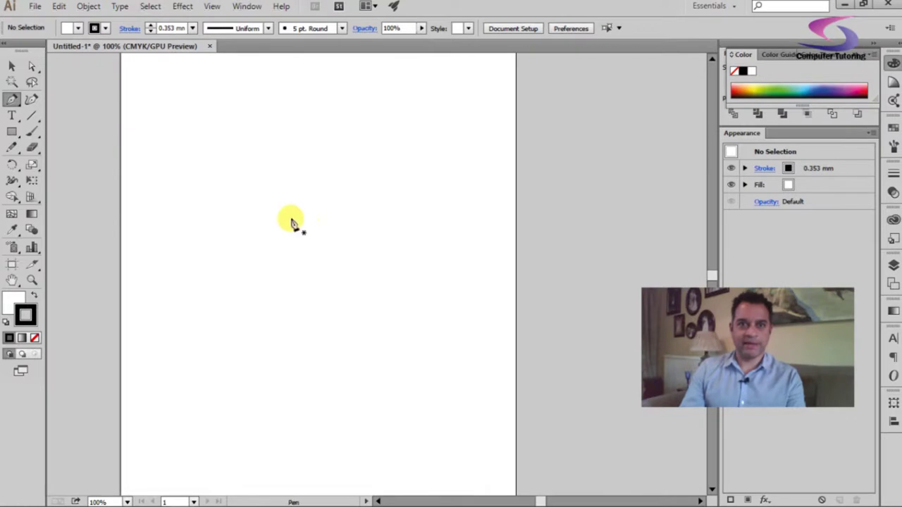
left_click_drag(268, 201, 327, 282)
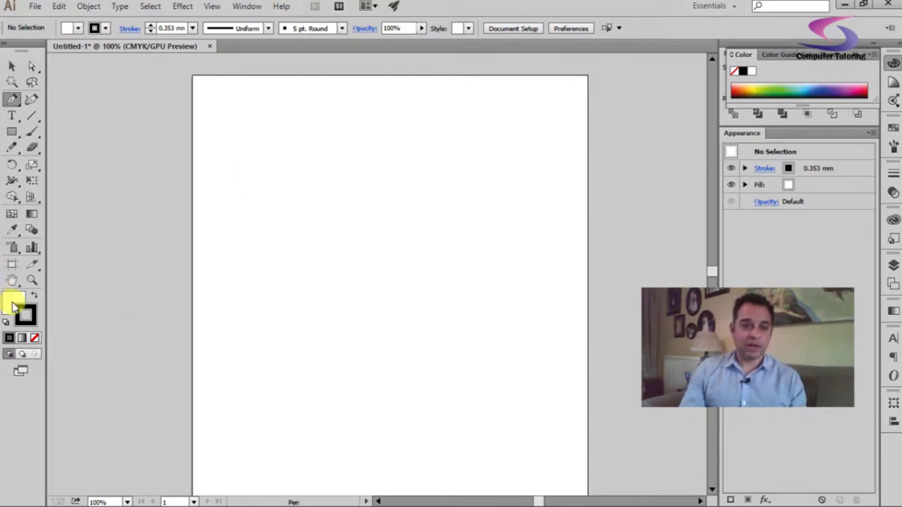
left_click(18, 302)
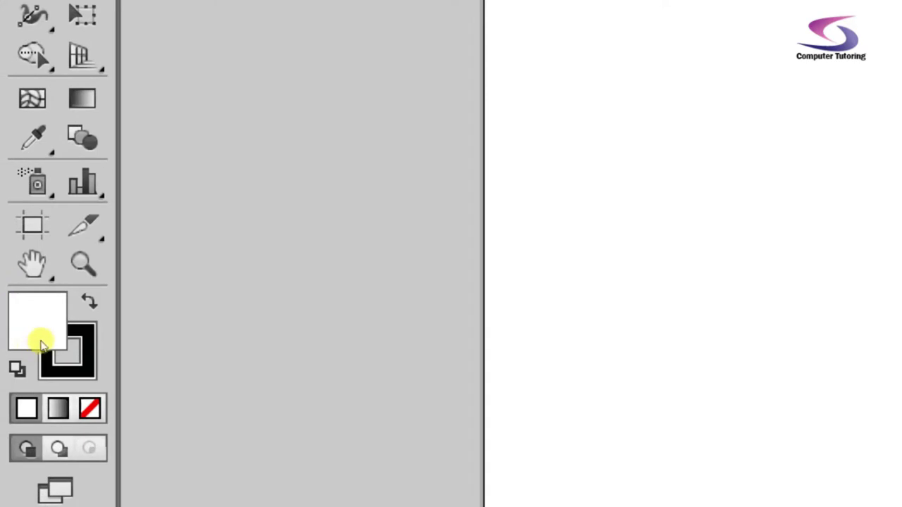
key("slash")
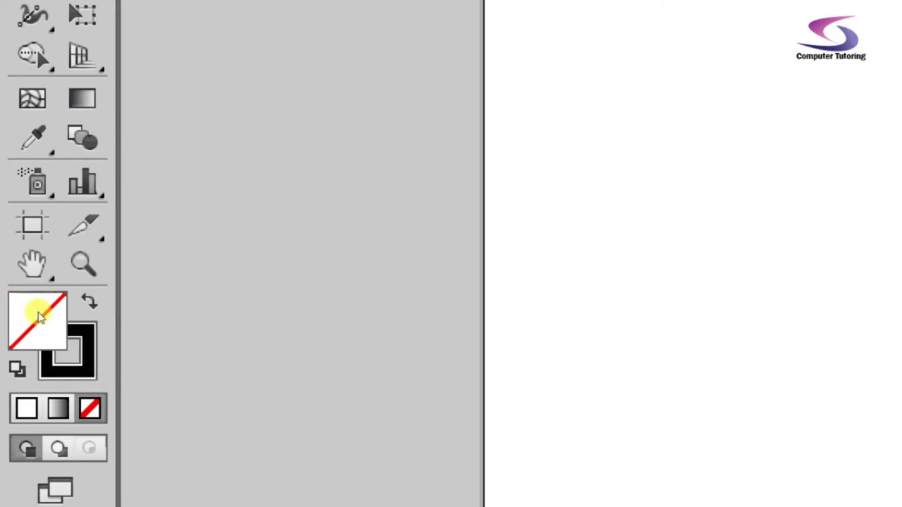
left_click(35, 314)
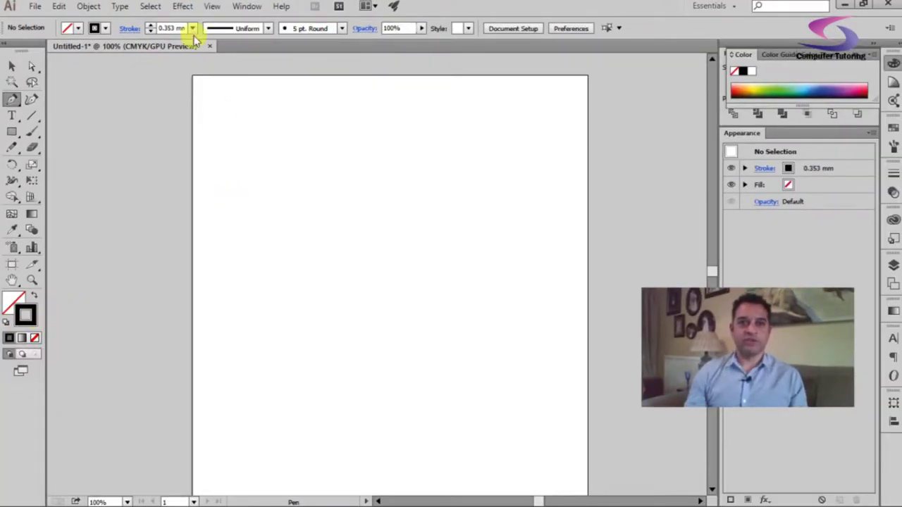
left_click(151, 25)
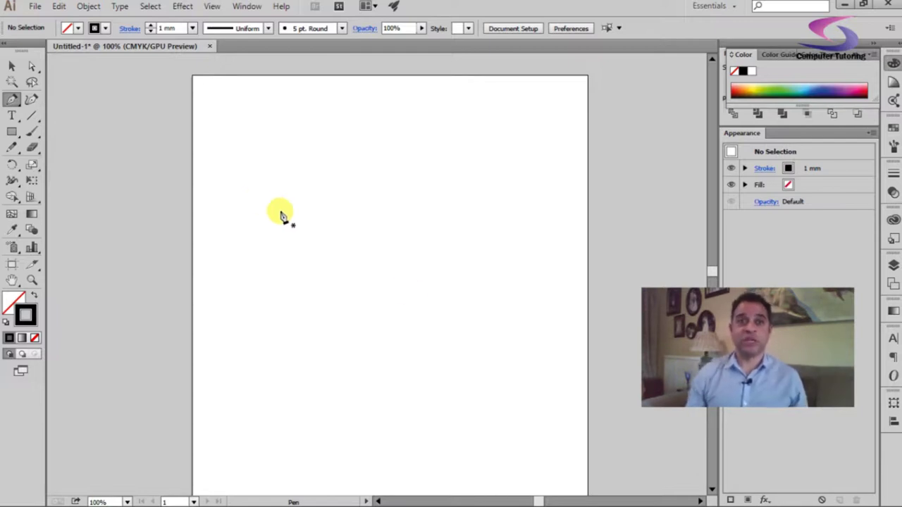
Draw a closed four-cornered straight-edged shape in the upper part of the page
left_click(240, 143)
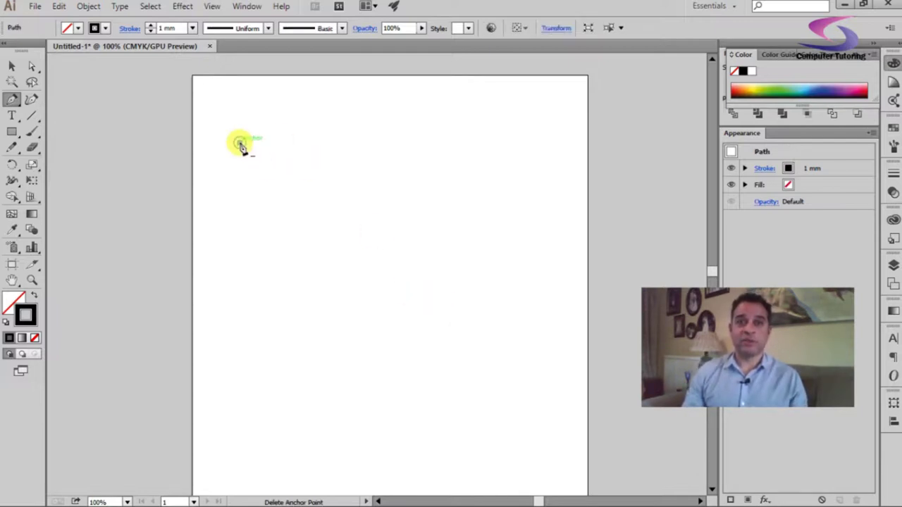
left_click(465, 148)
left_click(450, 272)
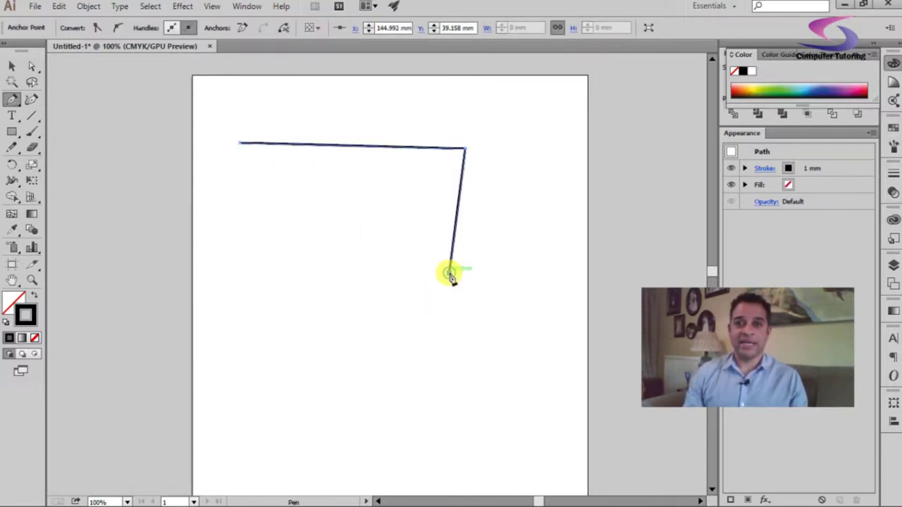
left_click(296, 267)
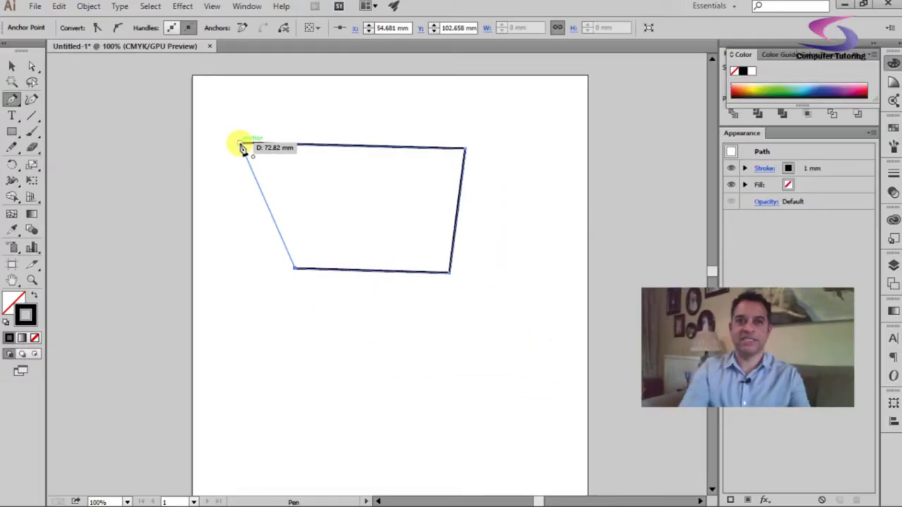
left_click(241, 146)
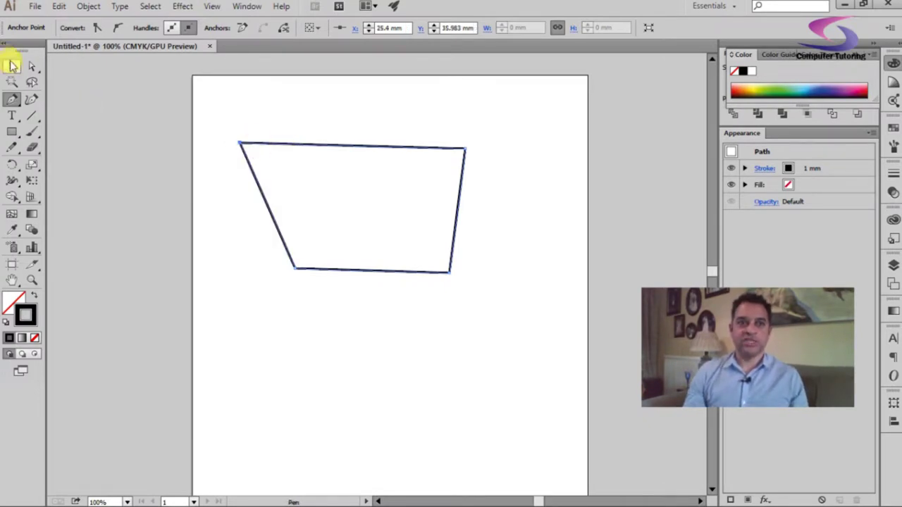
Select the shape and give it a teal fill from the Color Picker
left_click(12, 65)
left_click(34, 296)
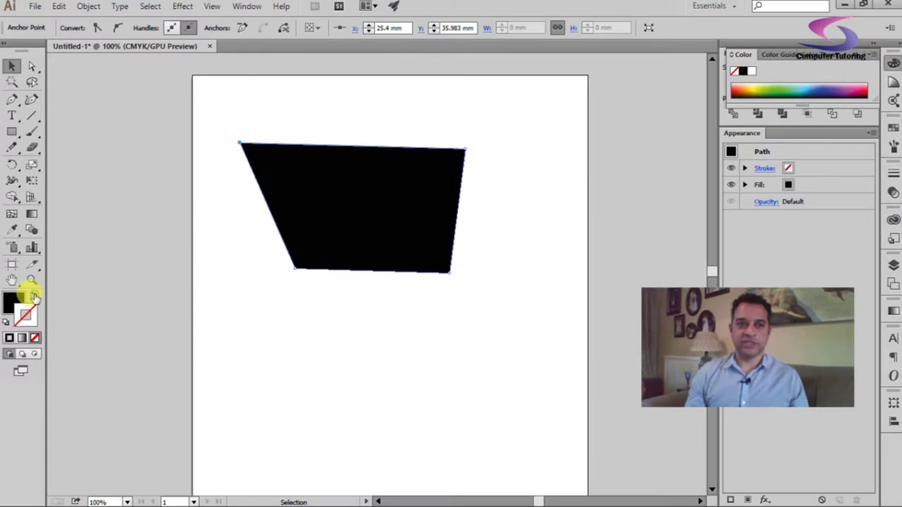
left_click(34, 296)
double_click(13, 301)
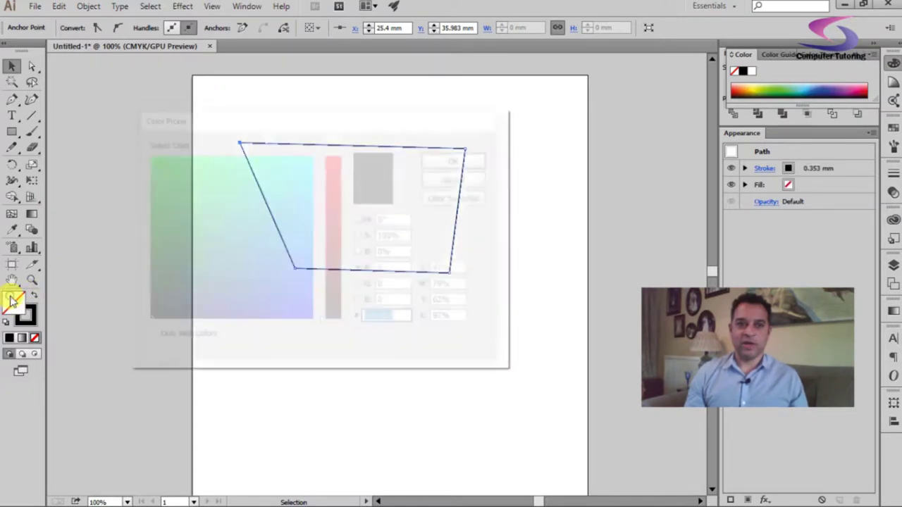
left_click(277, 163)
left_click(457, 157)
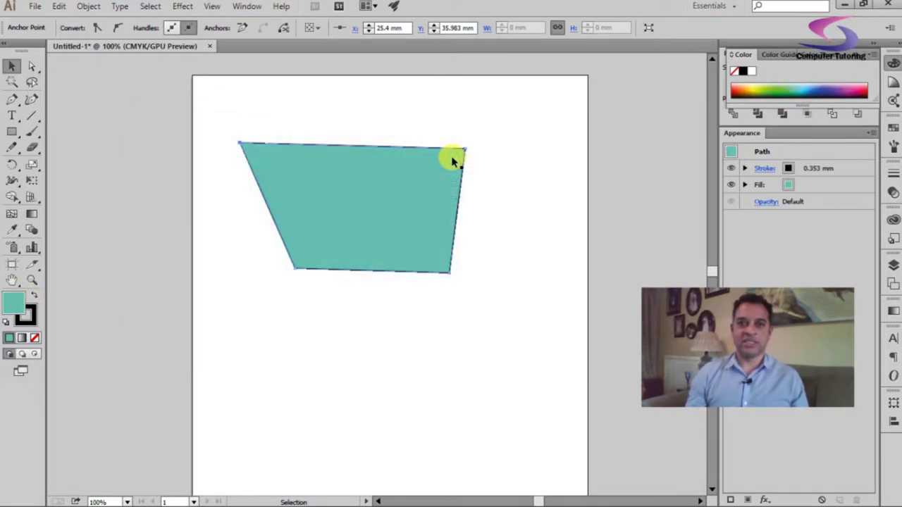
Set the shape's fill to None and delete its top and left edges
left_click(35, 339)
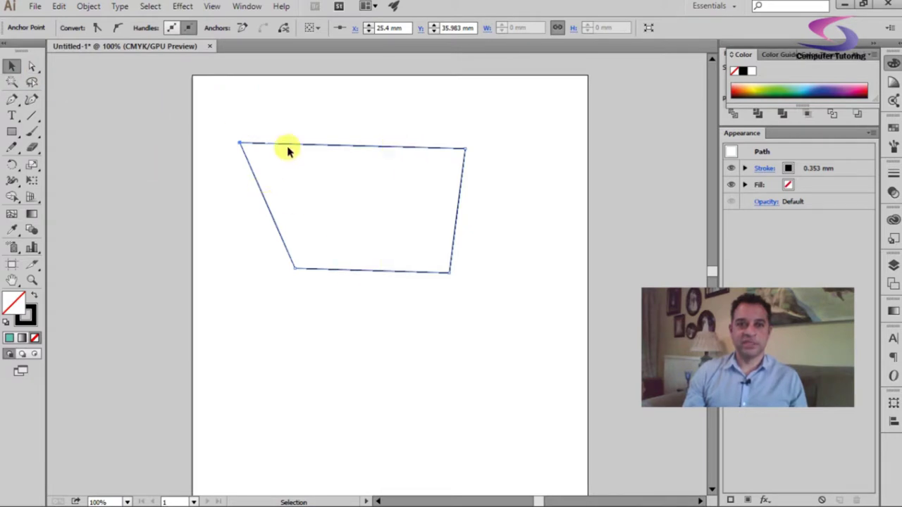
key("Delete")
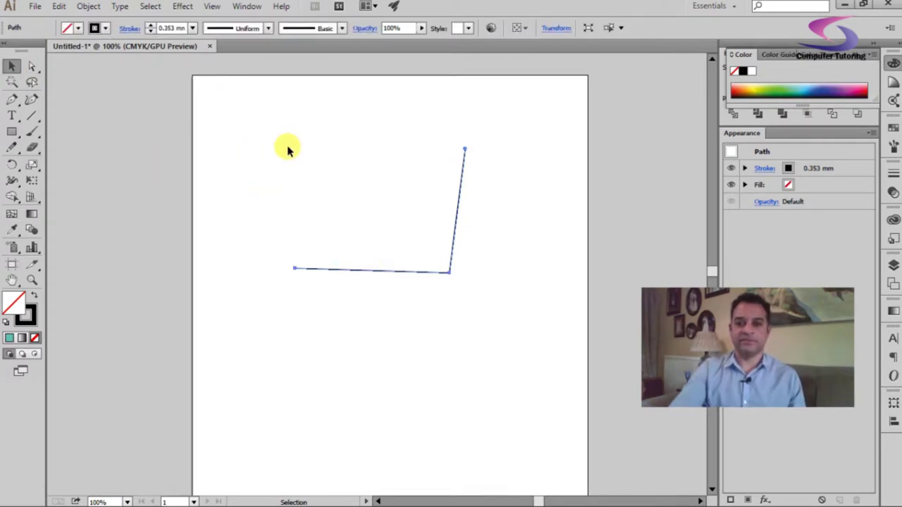
key("Delete")
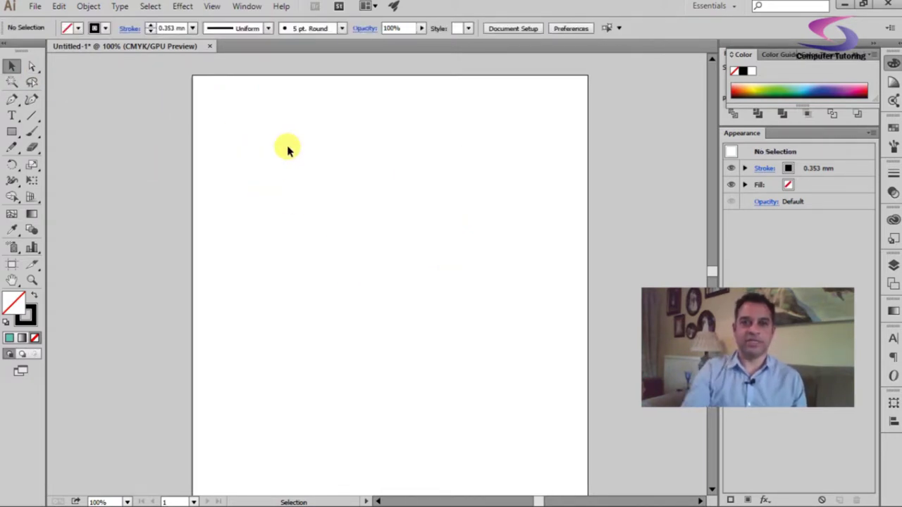
Draw a closed circle from two smooth Pen anchors, then deselect it
left_click(12, 101)
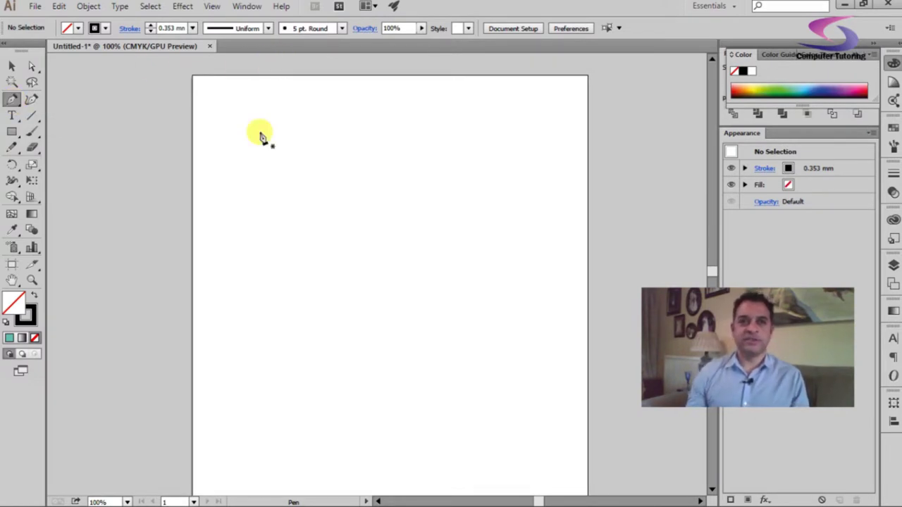
left_click_drag(277, 265, 278, 189)
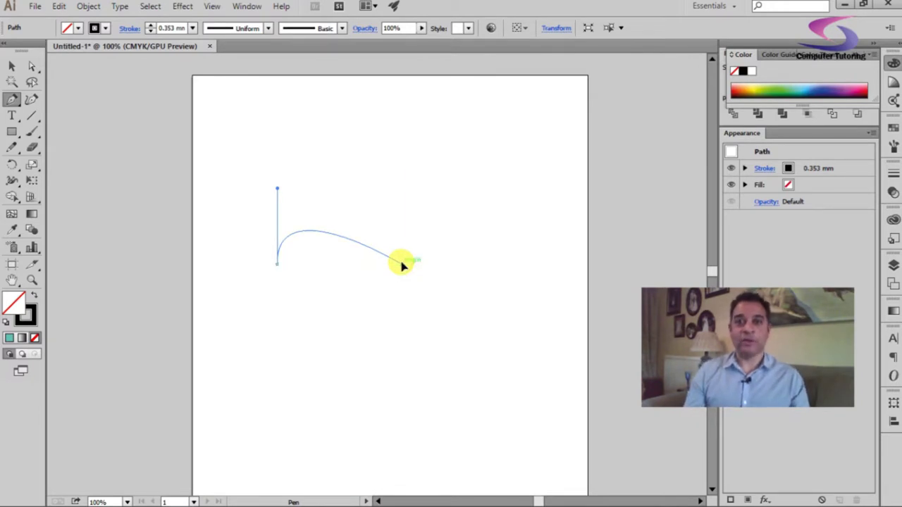
left_click_drag(402, 265, 403, 352)
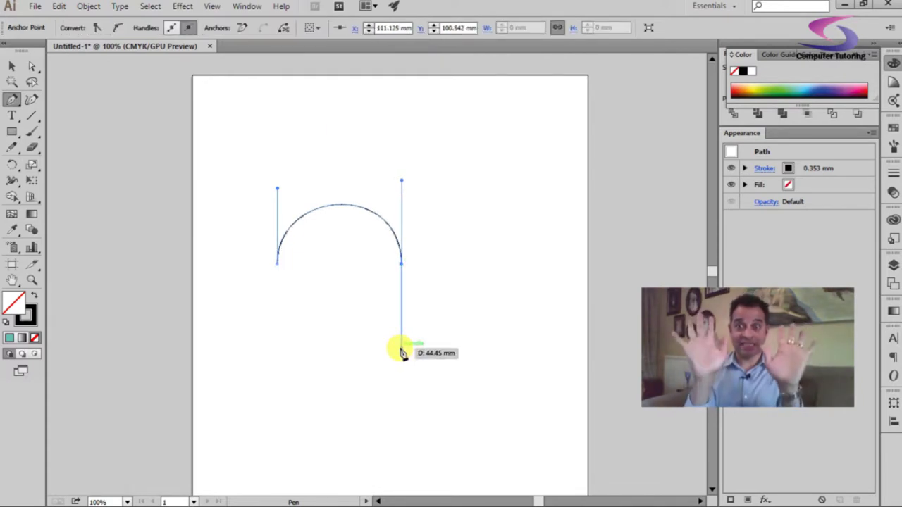
left_click_drag(402, 353, 278, 191)
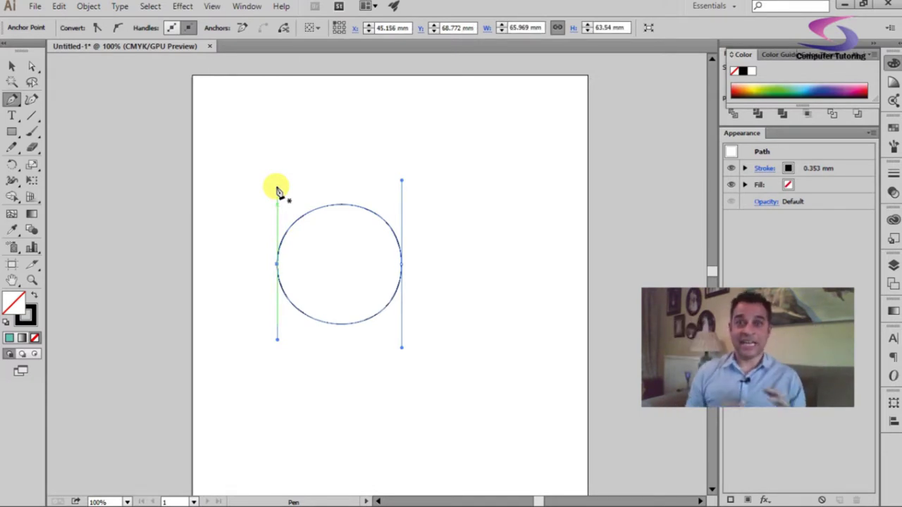
key("ctrl")
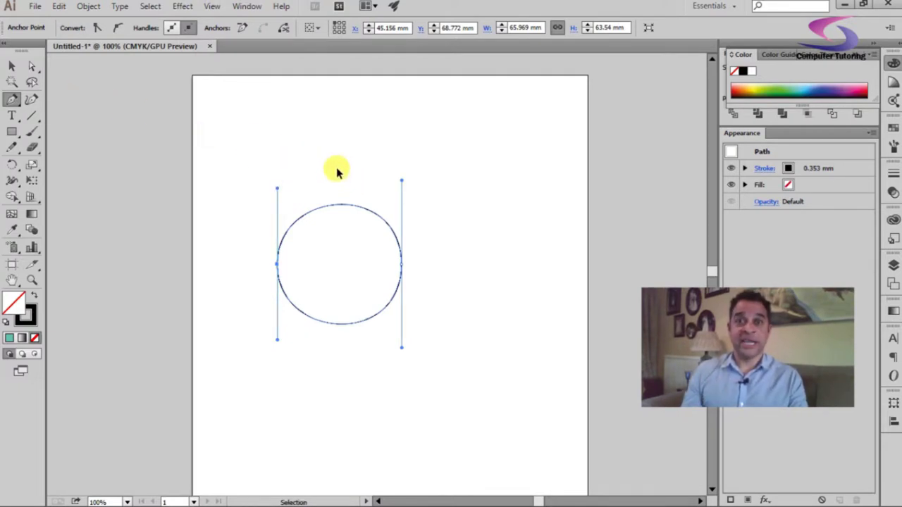
left_click(329, 141, "ctrl")
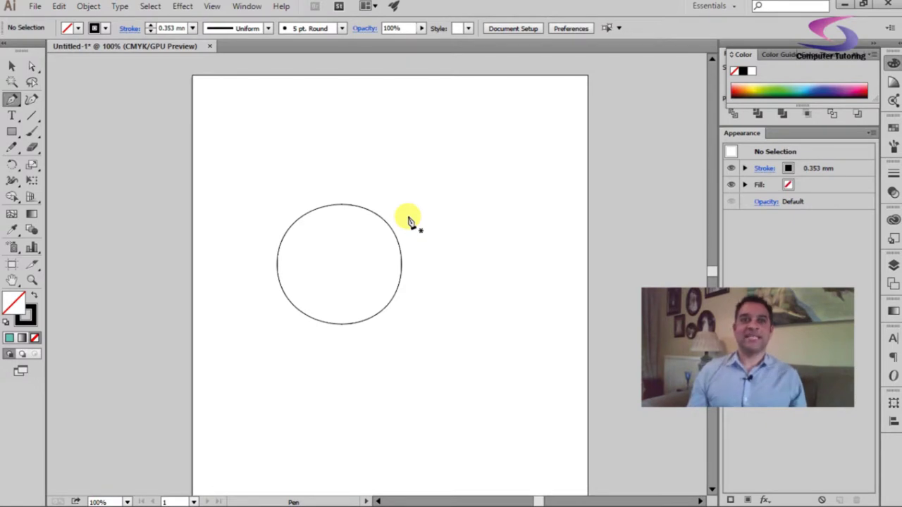
Marquee-select the circle and delete it, leaving the artboard blank for the Pen tool
left_click(12, 66)
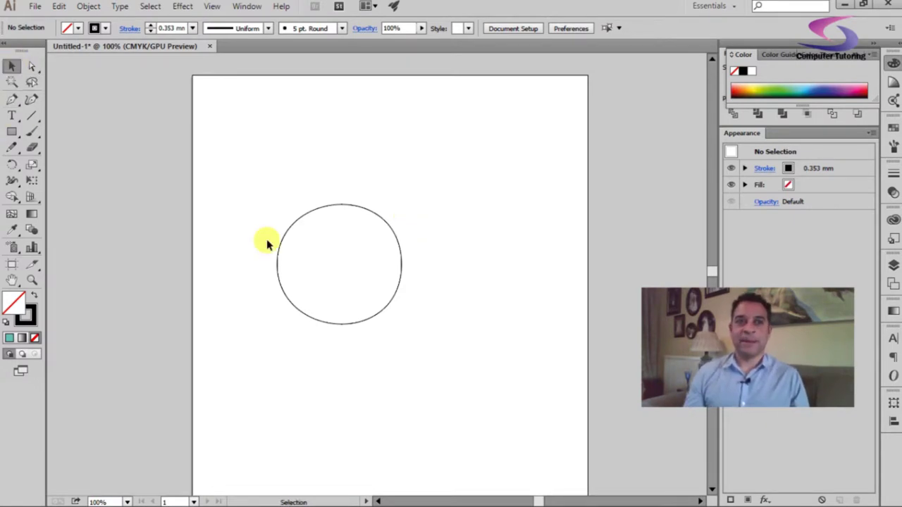
left_click_drag(251, 162, 449, 436)
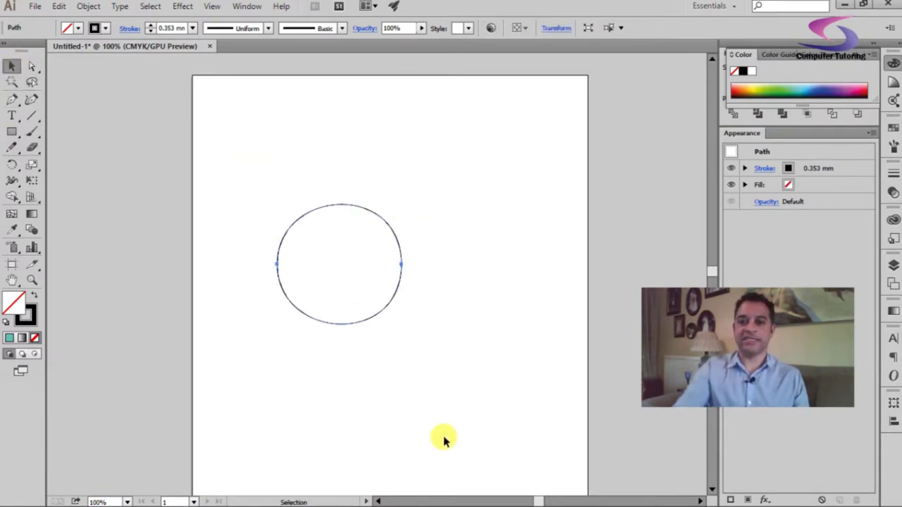
key("Delete")
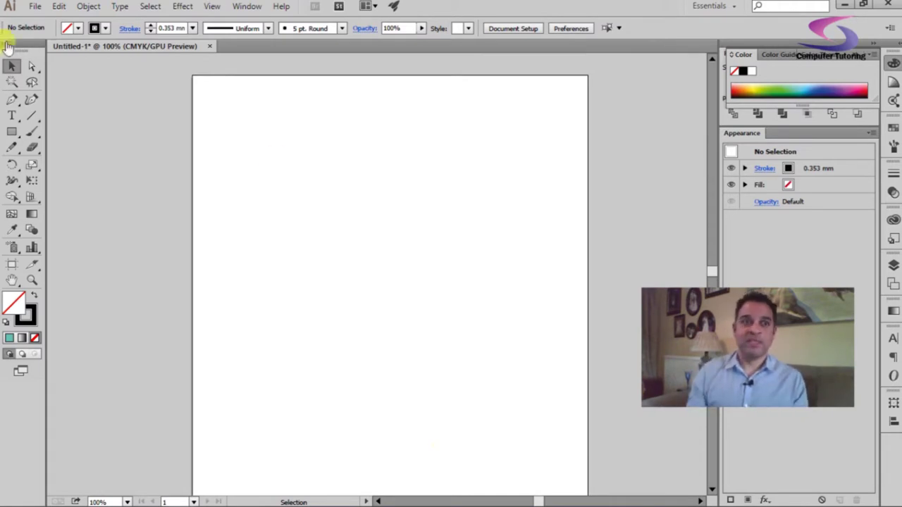
left_click(13, 101)
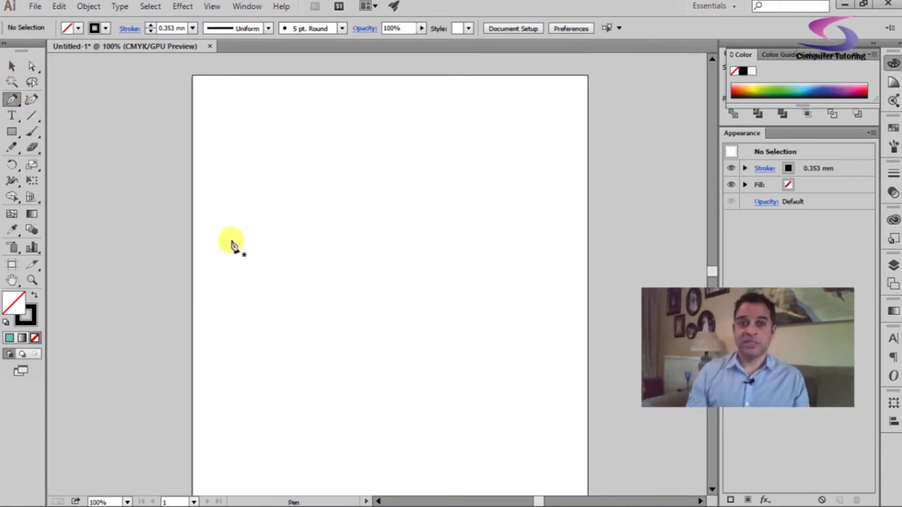
Draw the bottom edge from the left and bend a rounded arch into its middle
left_click(205, 234)
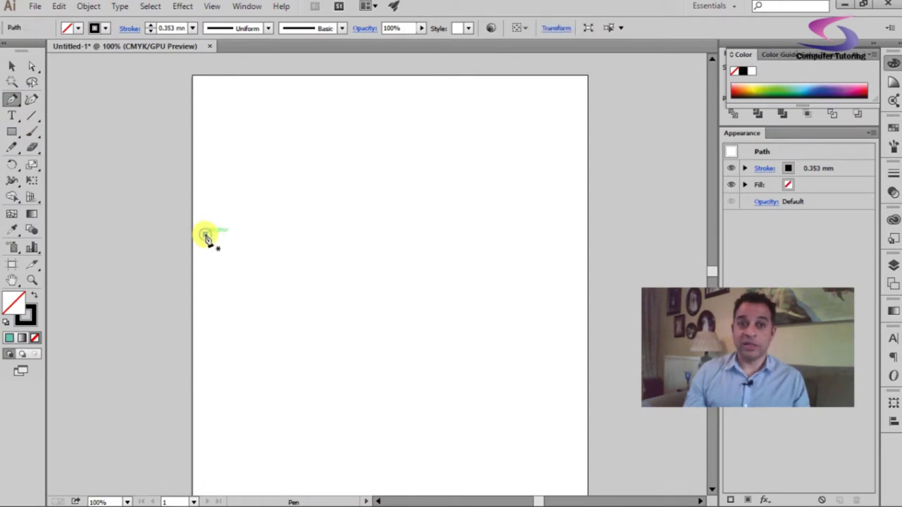
left_click(327, 236)
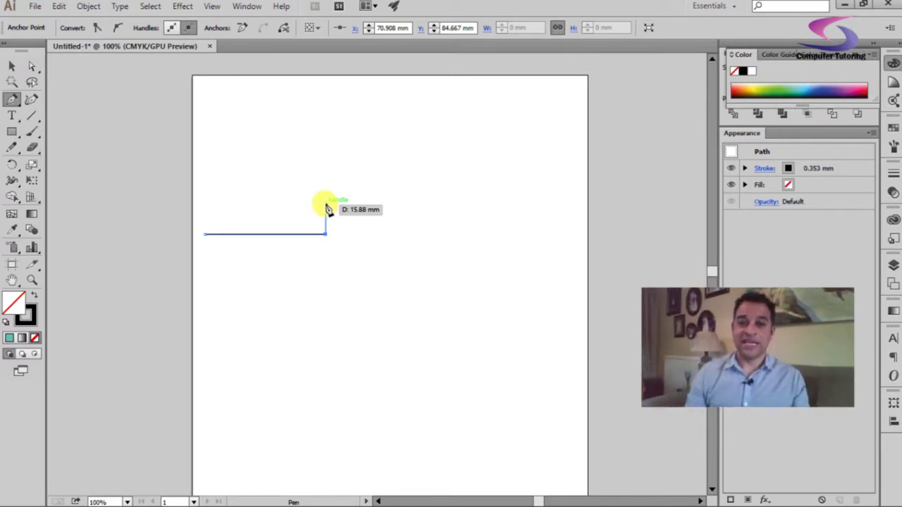
left_click_drag(327, 209, 326, 205)
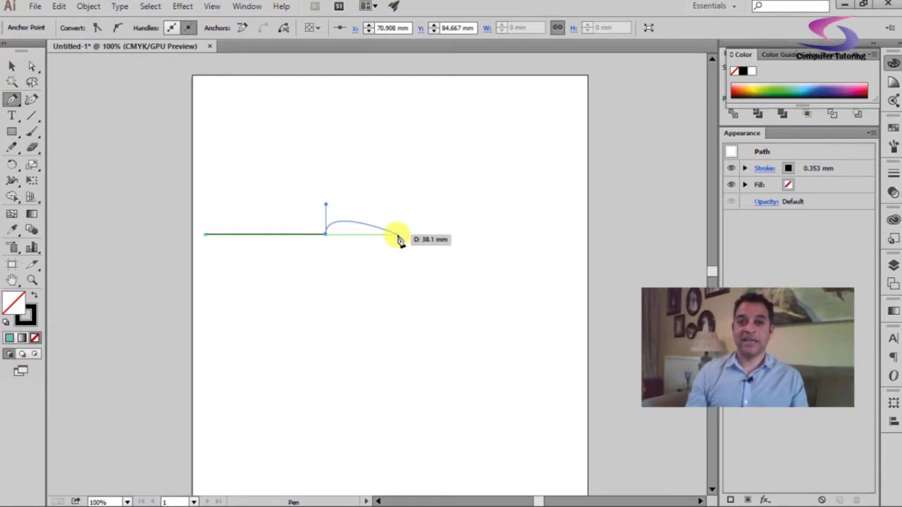
left_click(399, 239)
left_click_drag(399, 239, 399, 265)
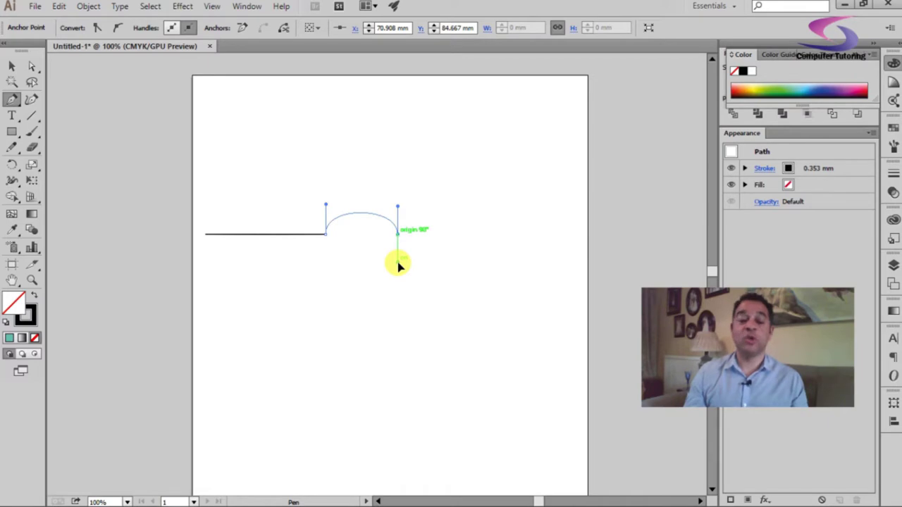
left_click_drag(399, 266, 398, 268)
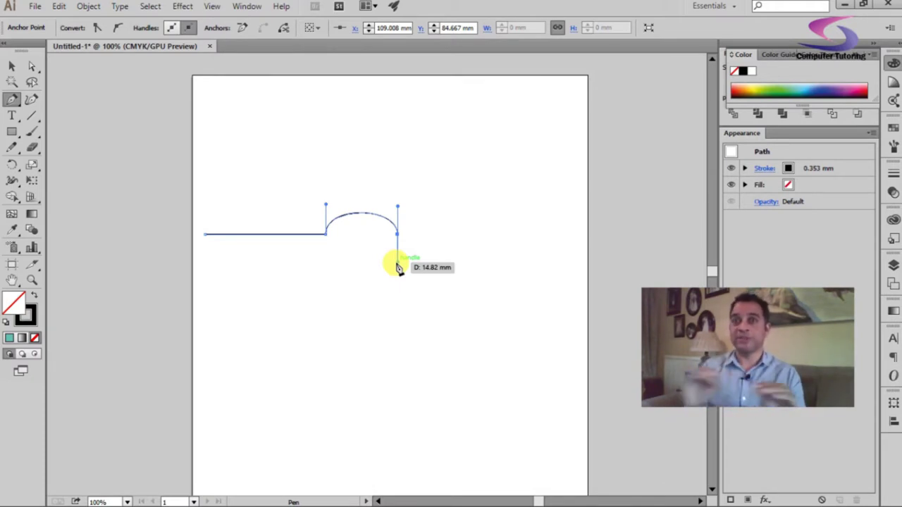
mouse_move(398, 268)
left_mouse_down()
mouse_move(397, 223)
mouse_move(398, 260)
left_mouse_up()
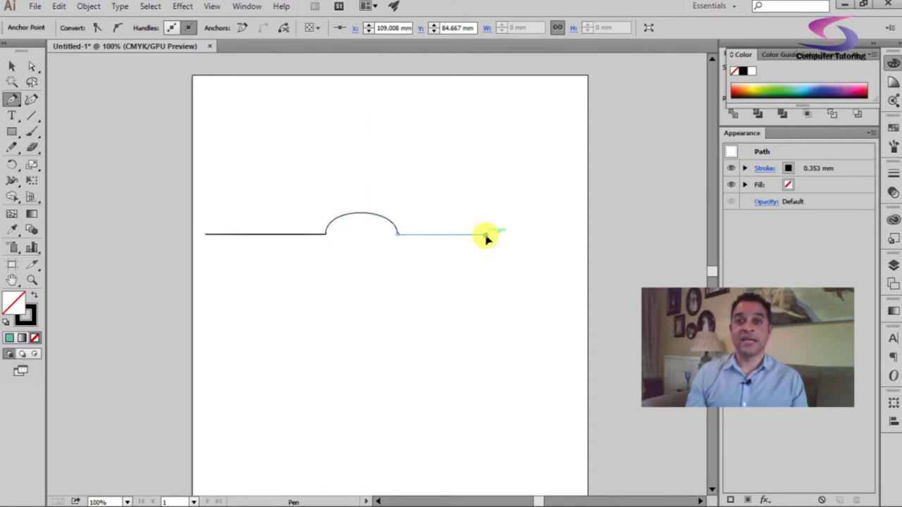
Add the right, top and left edges, close the outline at its start, and deselect
left_click(486, 234)
left_click(486, 170)
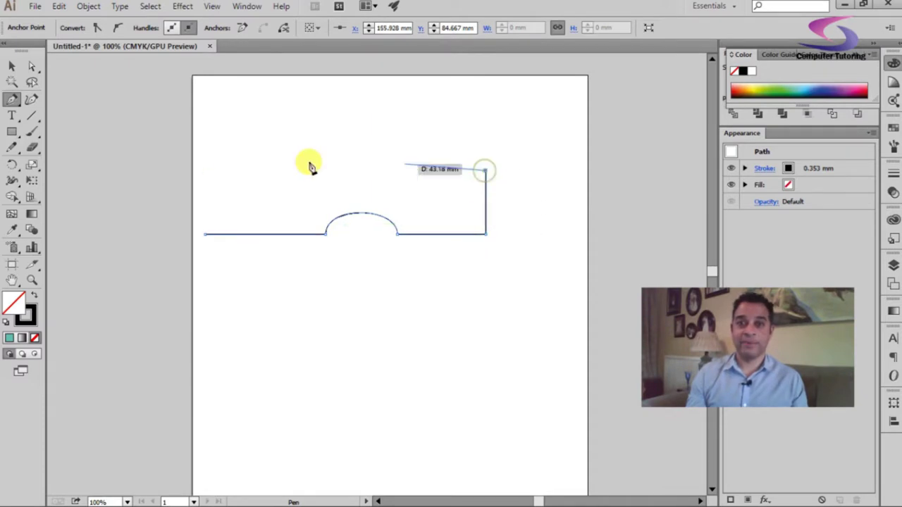
left_click(206, 171)
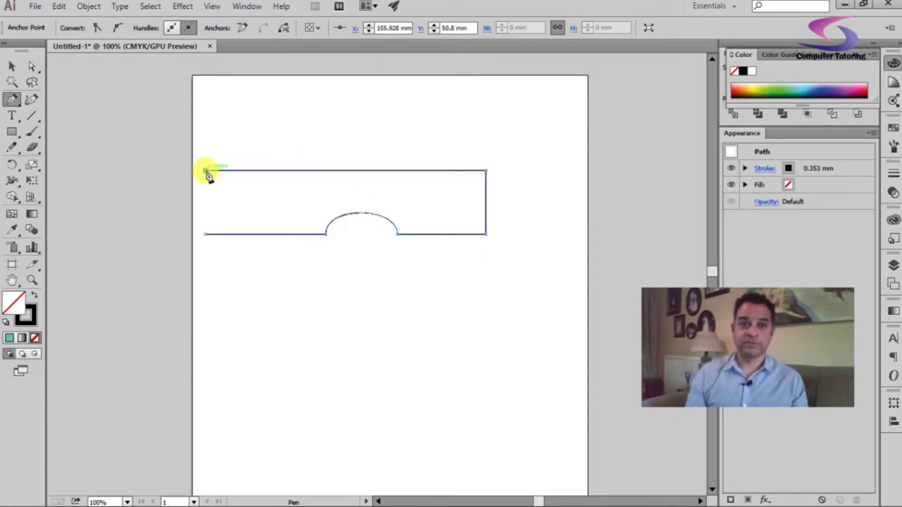
left_click(206, 234)
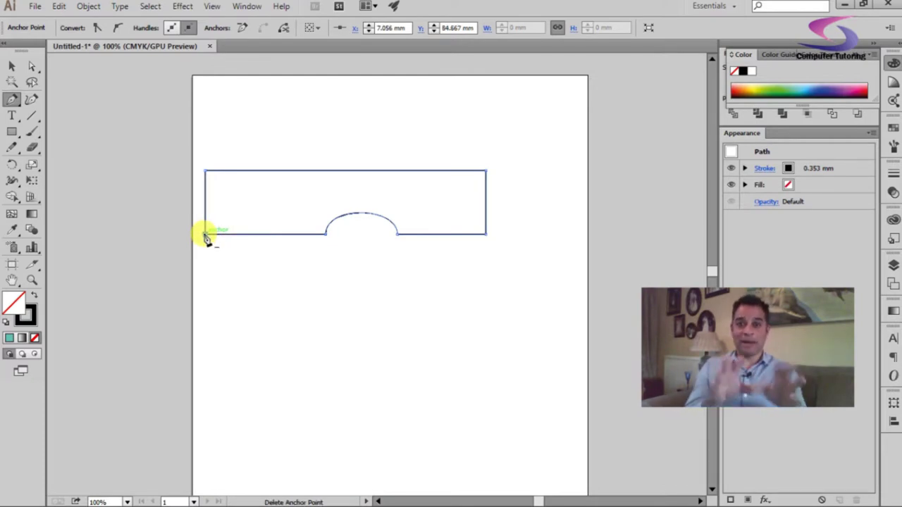
left_click(282, 143, "ctrl")
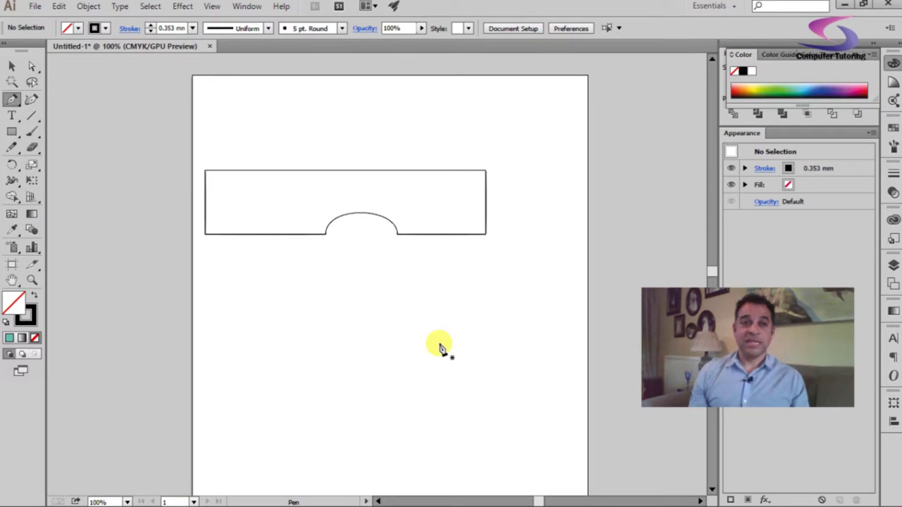
Raise both arch direction handles so the notch becomes a symmetric semicircular dome
left_click(11, 65)
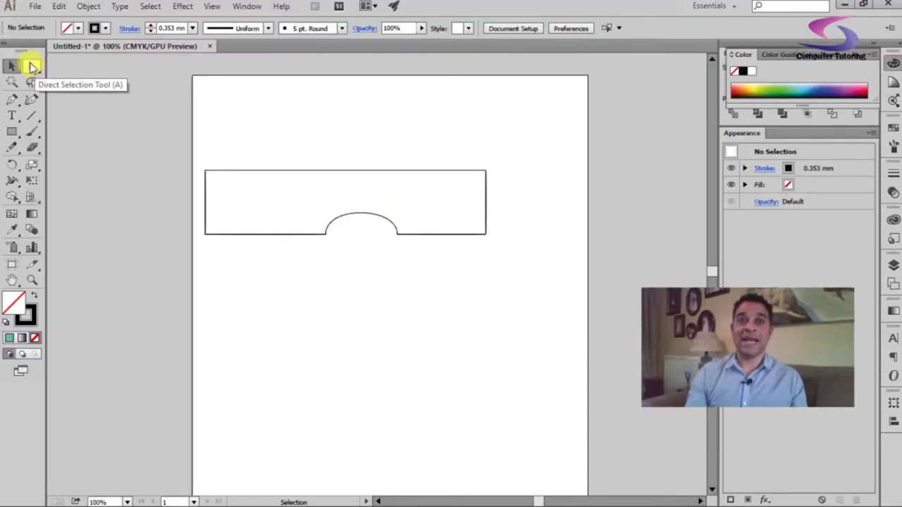
left_click(31, 65)
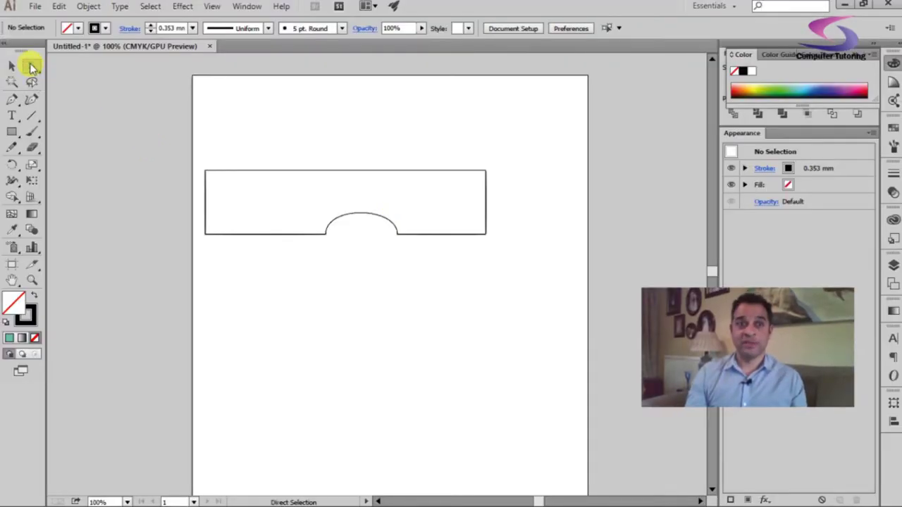
left_click(334, 223)
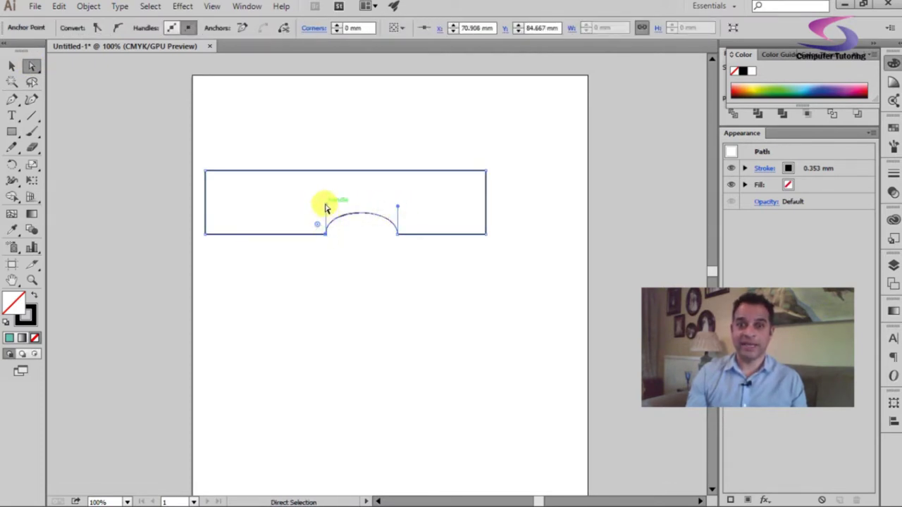
left_click_drag(326, 208, 326, 182)
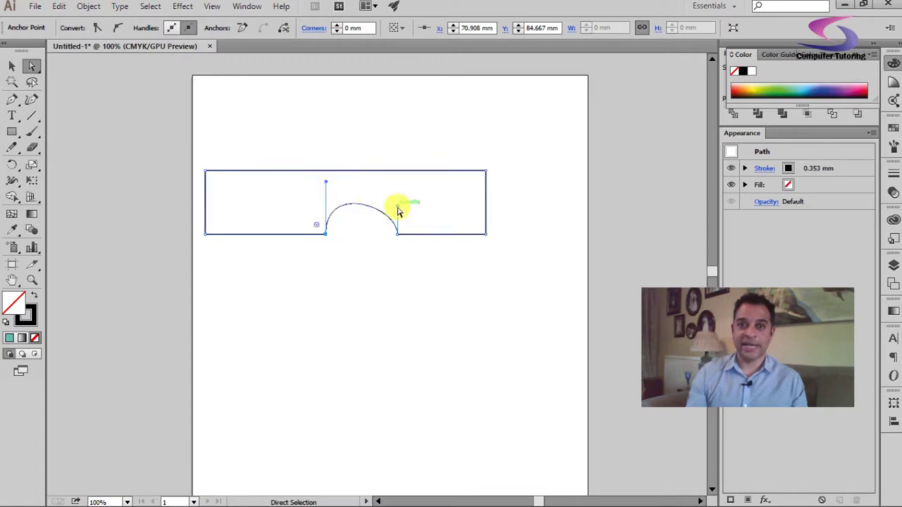
left_click_drag(398, 210, 397, 183)
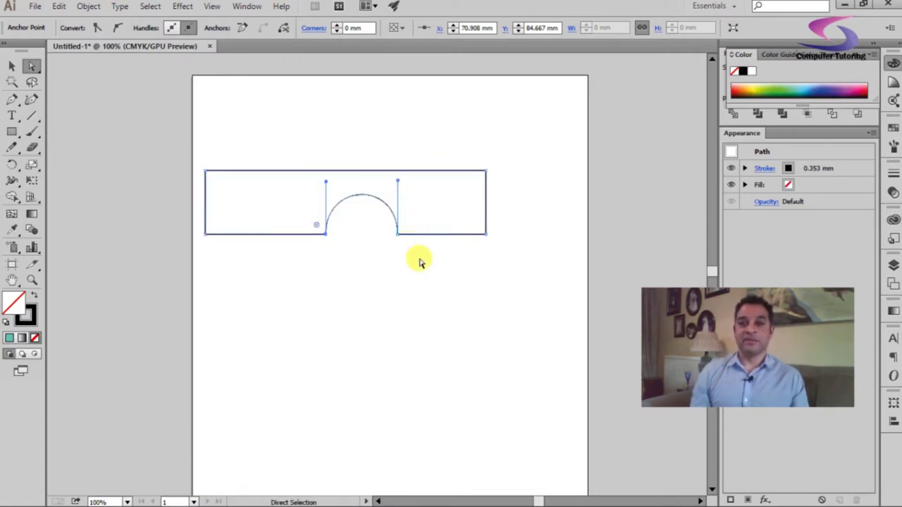
left_click(202, 169)
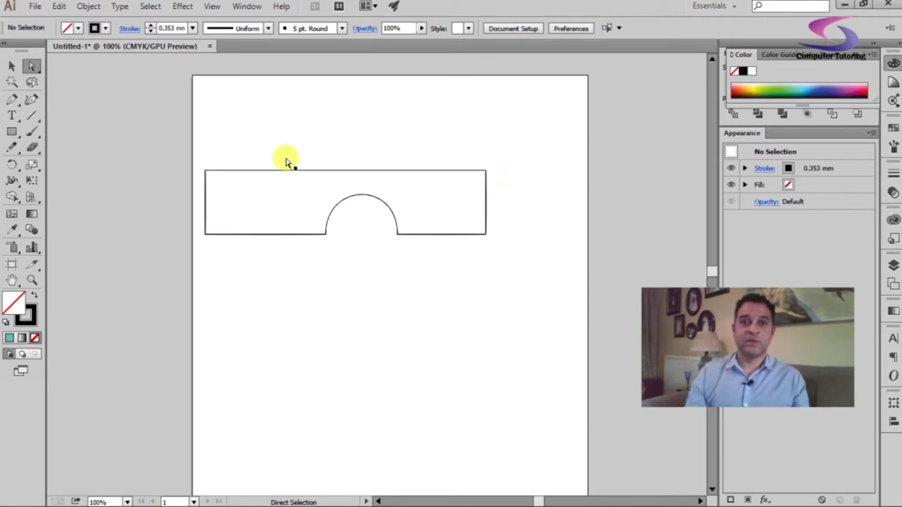
left_click(242, 175)
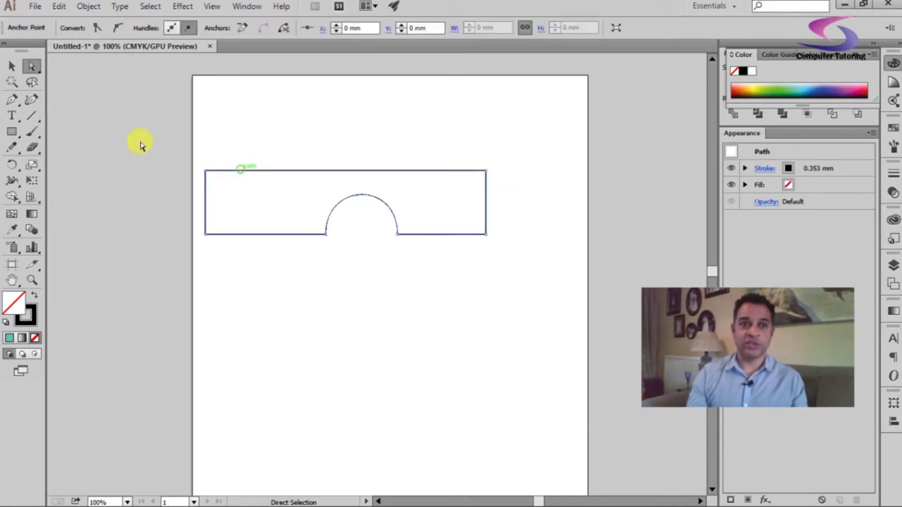
left_click(16, 103)
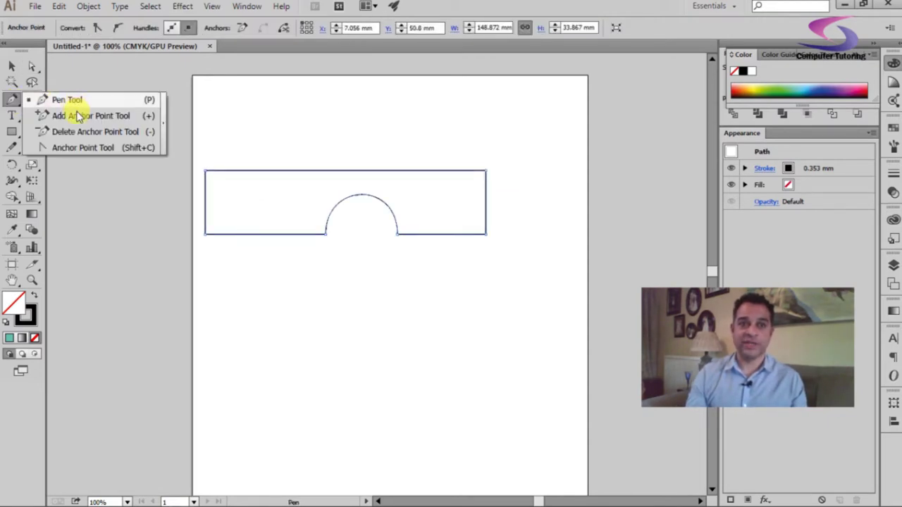
left_click(77, 148)
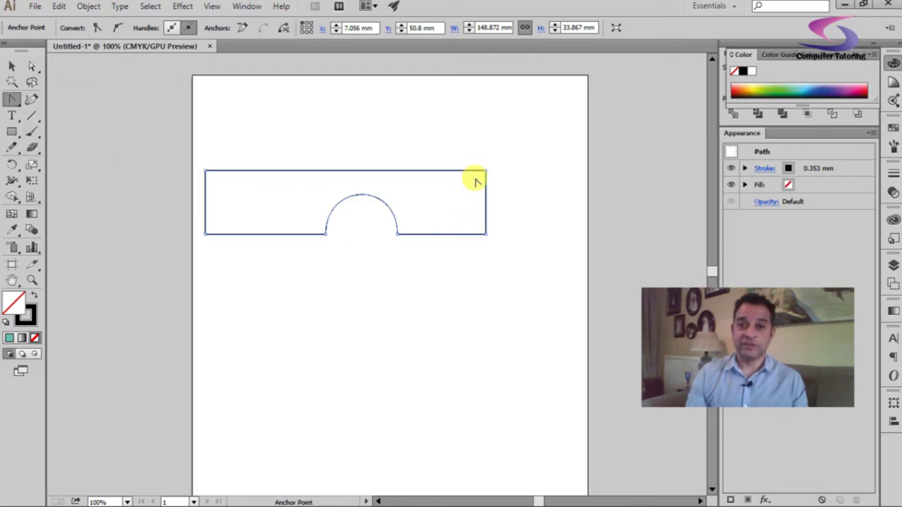
left_click_drag(485, 171, 470, 162)
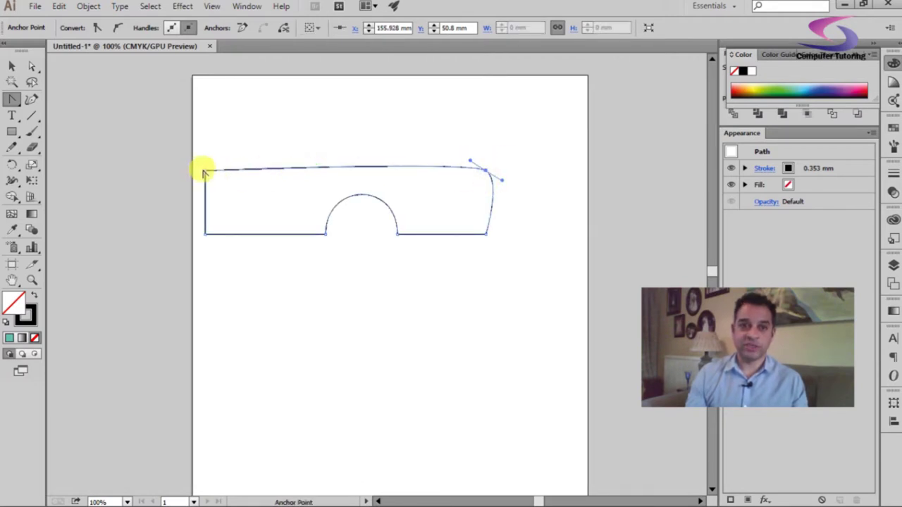
left_click_drag(205, 173, 193, 183)
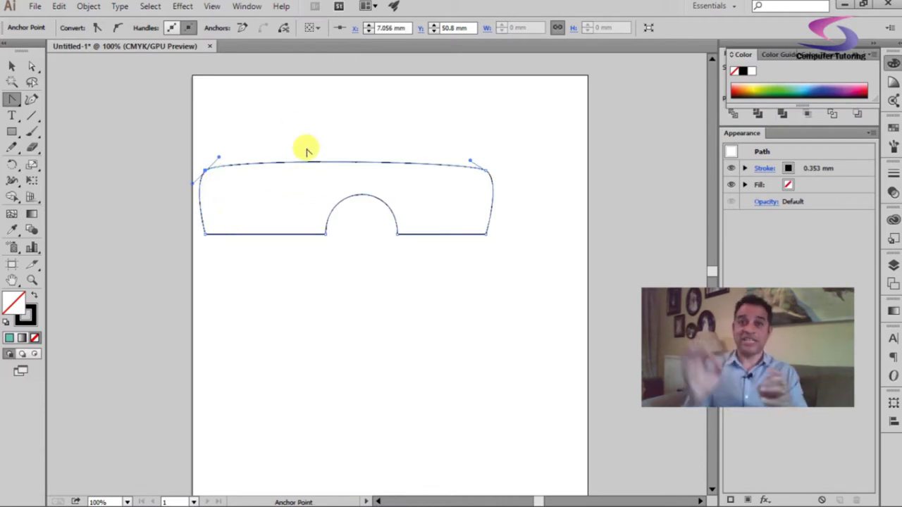
left_click(31, 70)
left_click_drag(219, 157, 235, 137)
left_click_drag(470, 161, 433, 129)
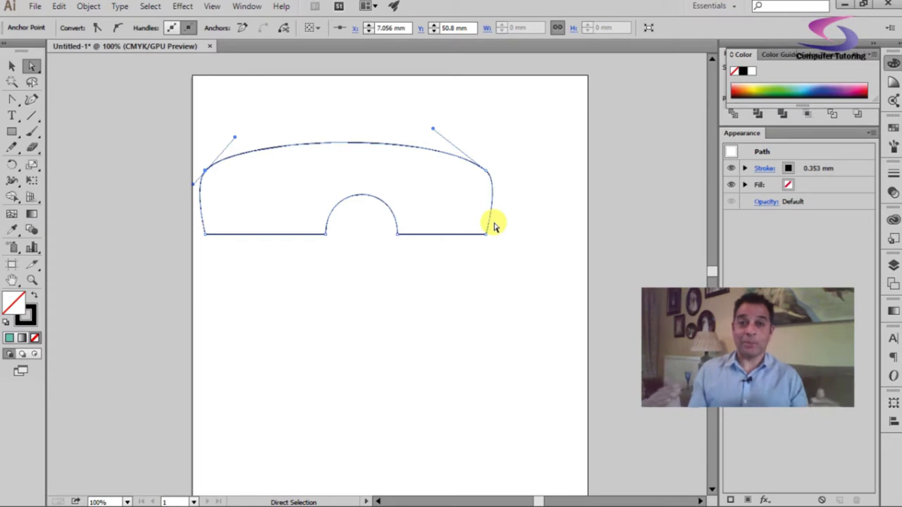
left_click(13, 102)
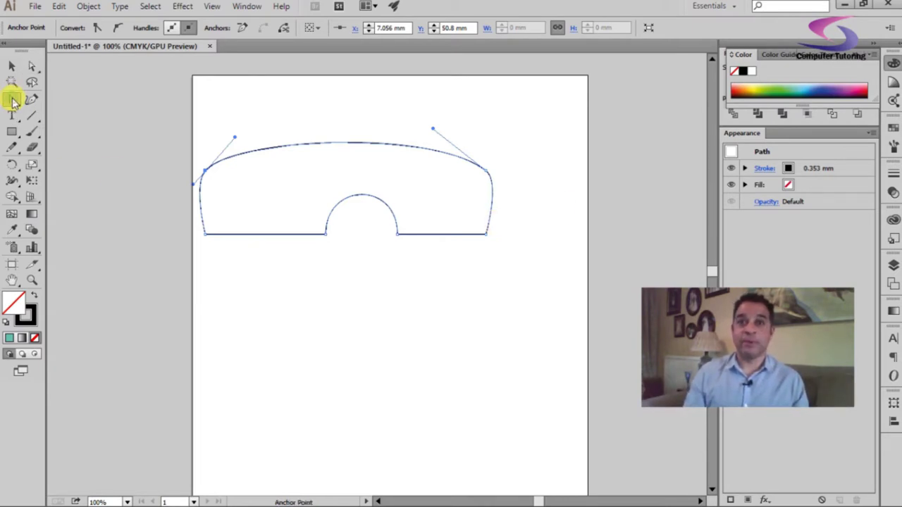
left_click(487, 174)
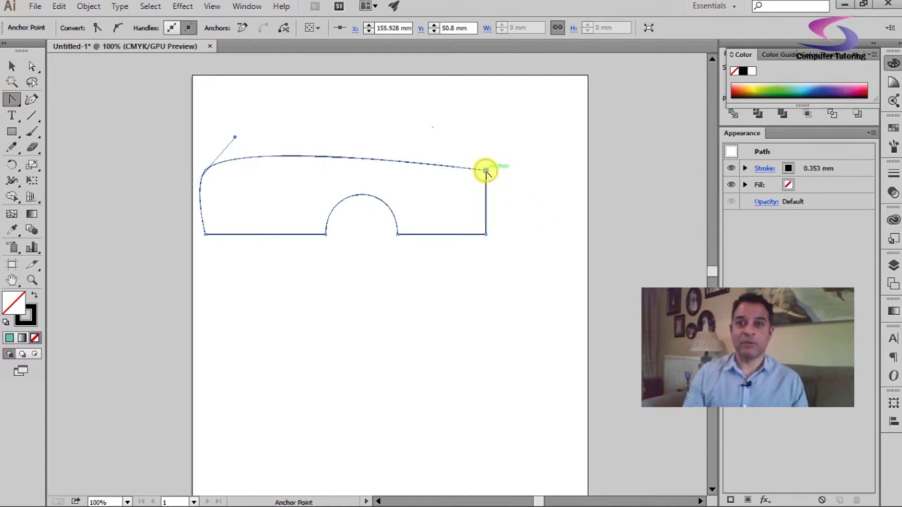
left_click(206, 173)
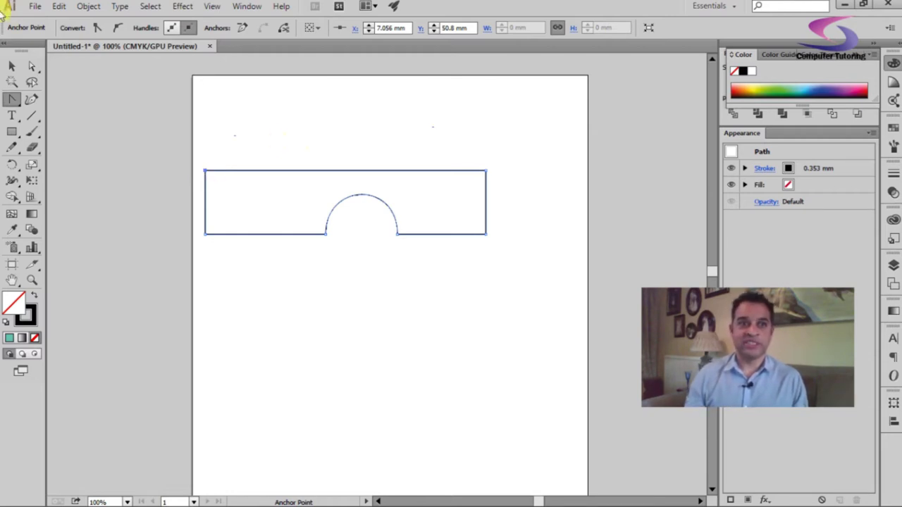
Move the notched rectangle outline up to the top of the page
left_click(11, 66)
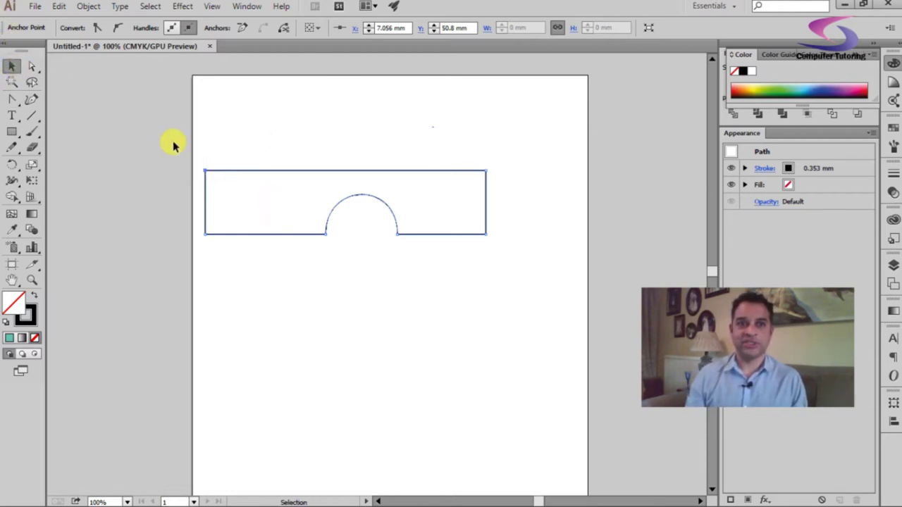
left_click_drag(174, 138, 538, 290)
left_click_drag(425, 173, 417, 87)
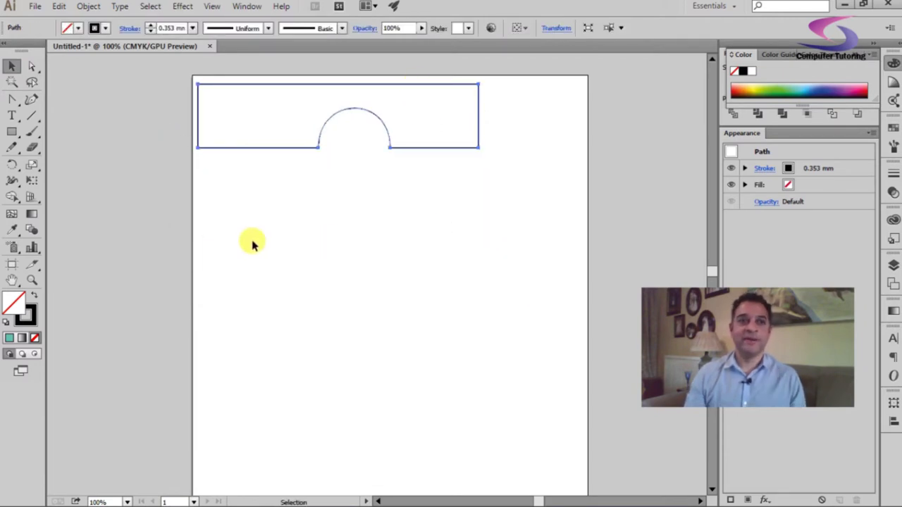
Draw the first curved hill from the left edge to mid-page, breaking its end handle
left_click(12, 100)
left_click_drag(11, 100, 68, 99)
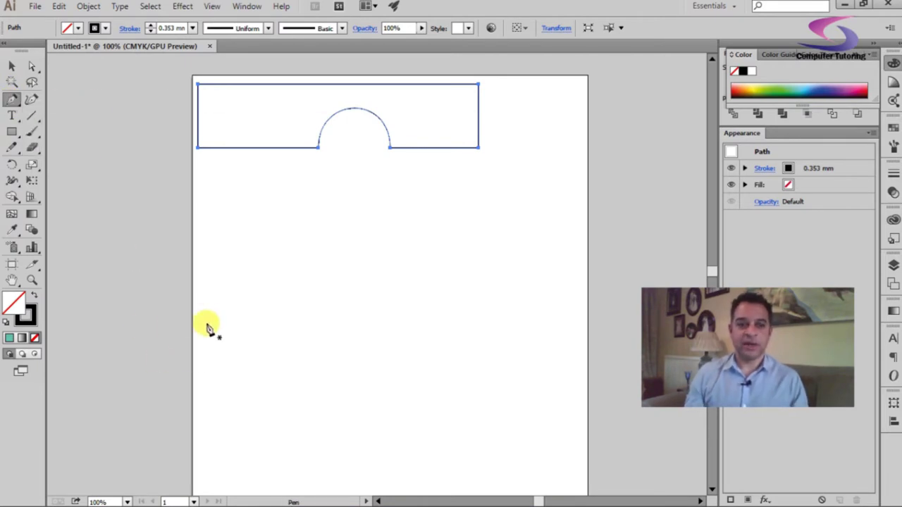
left_click(222, 298, "ctrl")
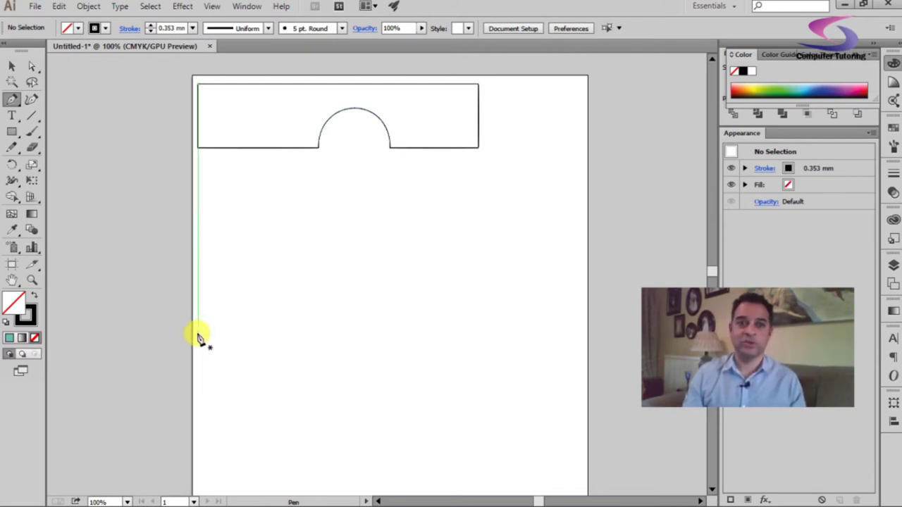
left_click_drag(195, 336, 242, 303)
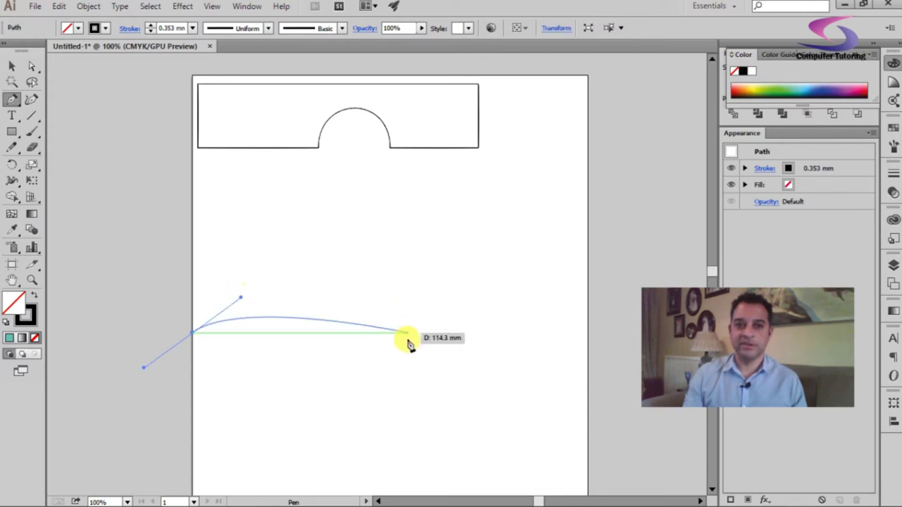
left_click_drag(389, 342, 430, 419)
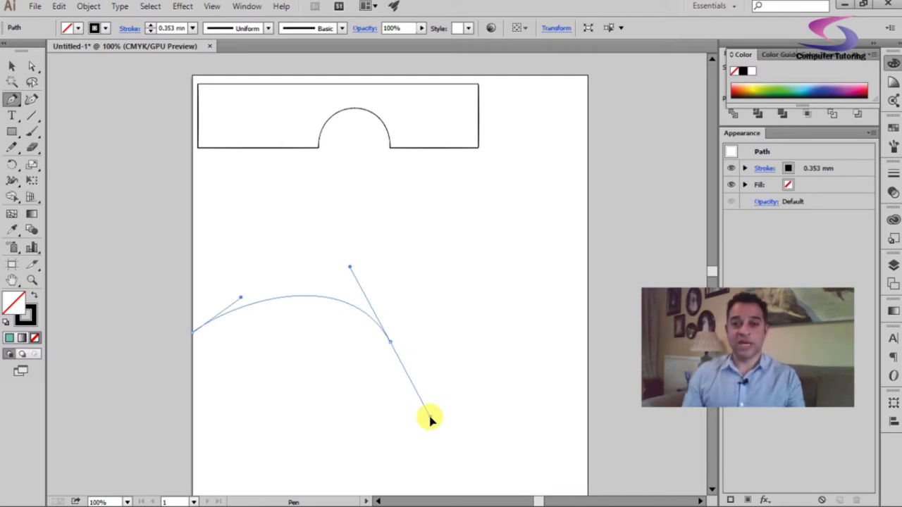
left_click_drag(430, 420, 374, 282)
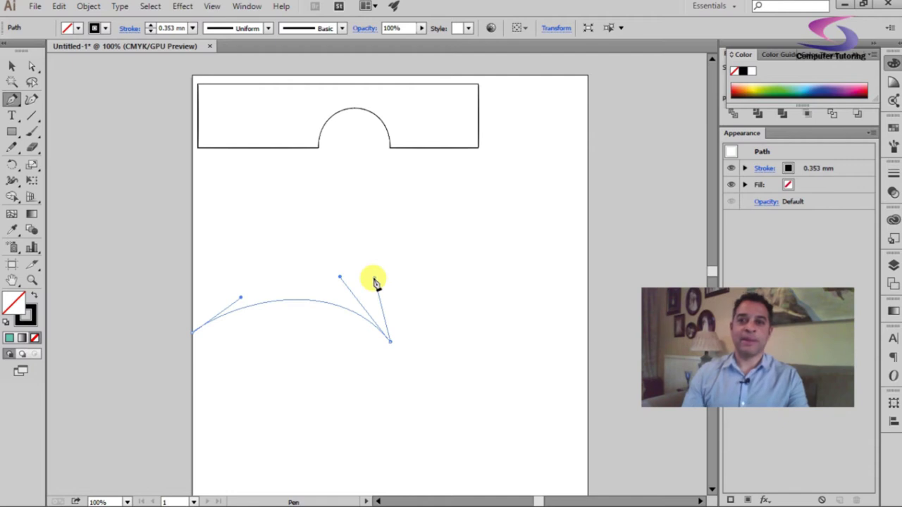
key("alt")
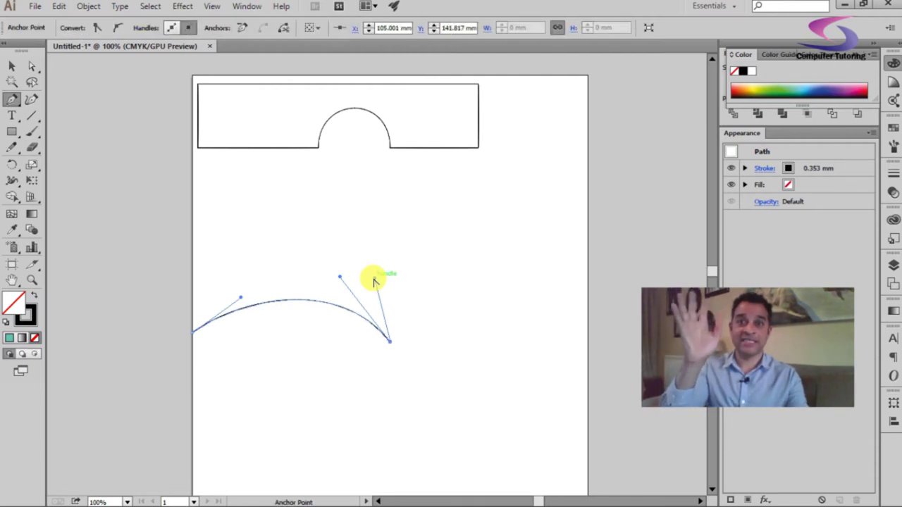
Add a second hill ending at the right edge, then straight right, bottom and left edges
left_click_drag(375, 282, 374, 278)
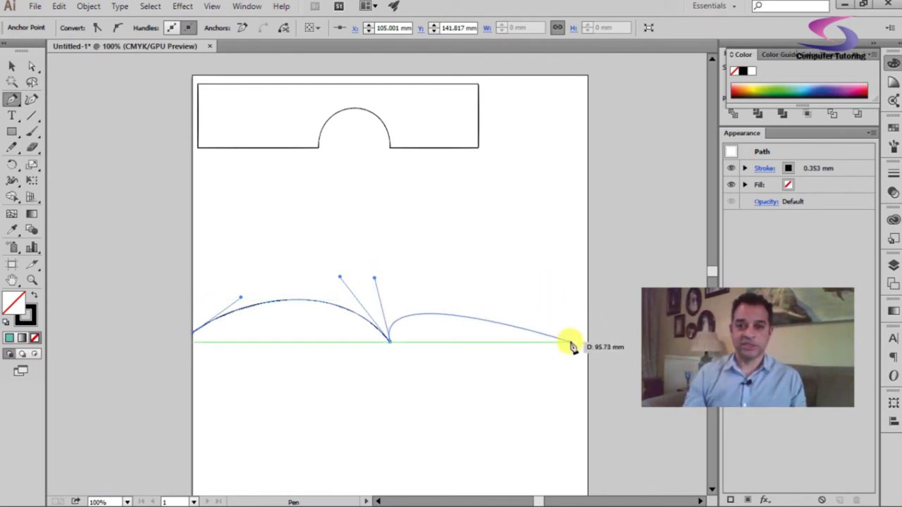
left_click_drag(536, 339, 590, 316)
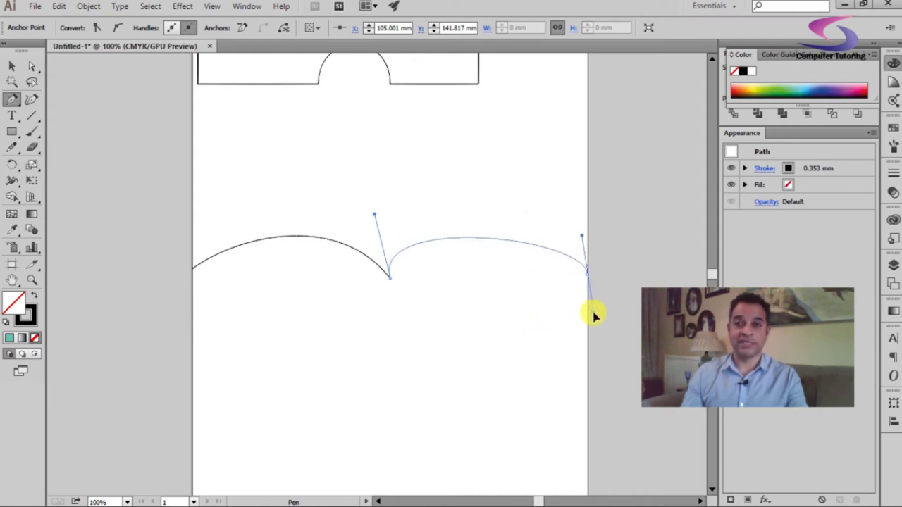
left_click_drag(594, 315, 610, 349)
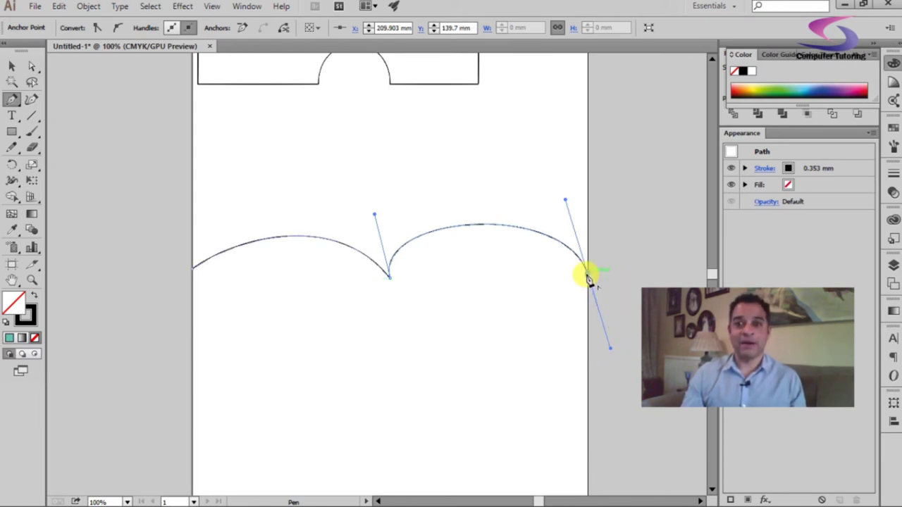
left_click(588, 399)
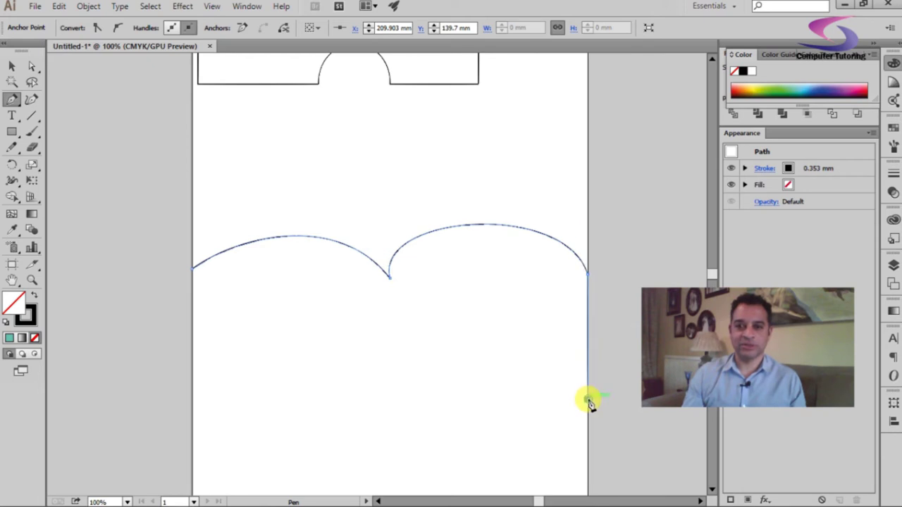
left_click(193, 400)
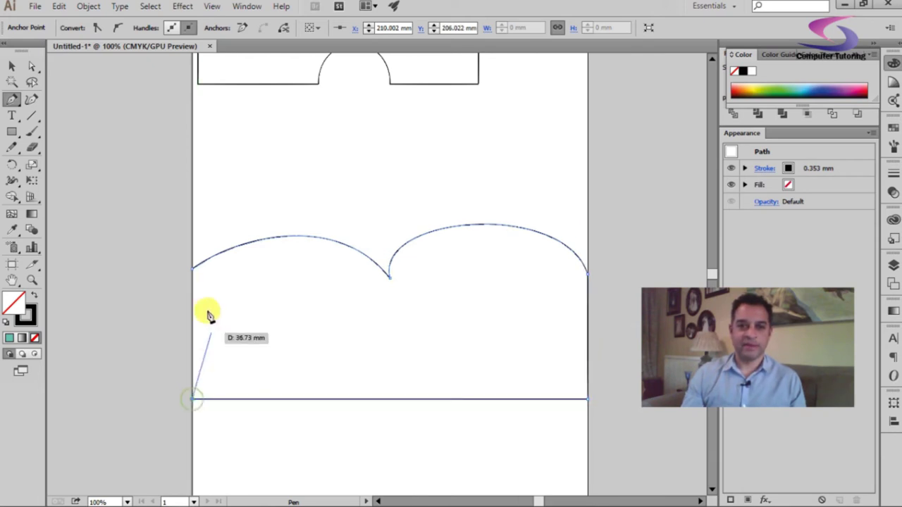
left_click(194, 270)
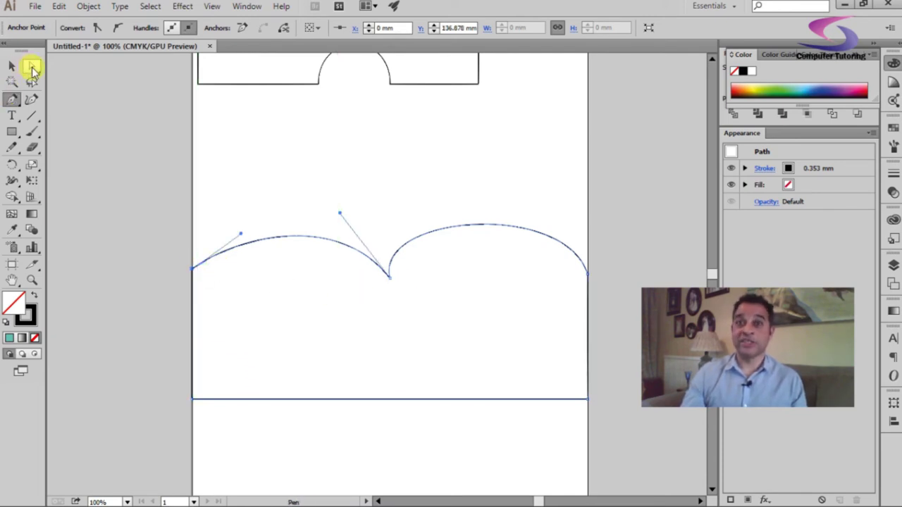
Adjust the valley anchor's direction handles to steepen and reshape the left hill's arc
left_click(32, 67)
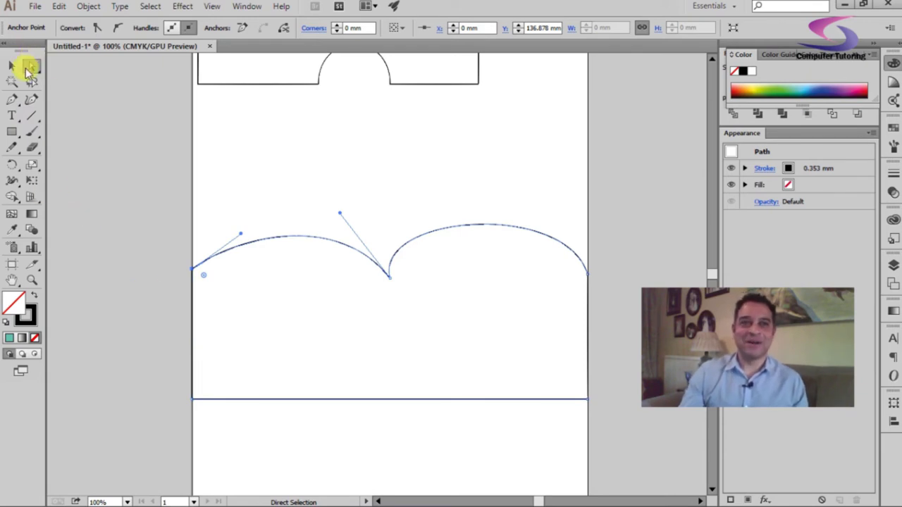
left_click(391, 279)
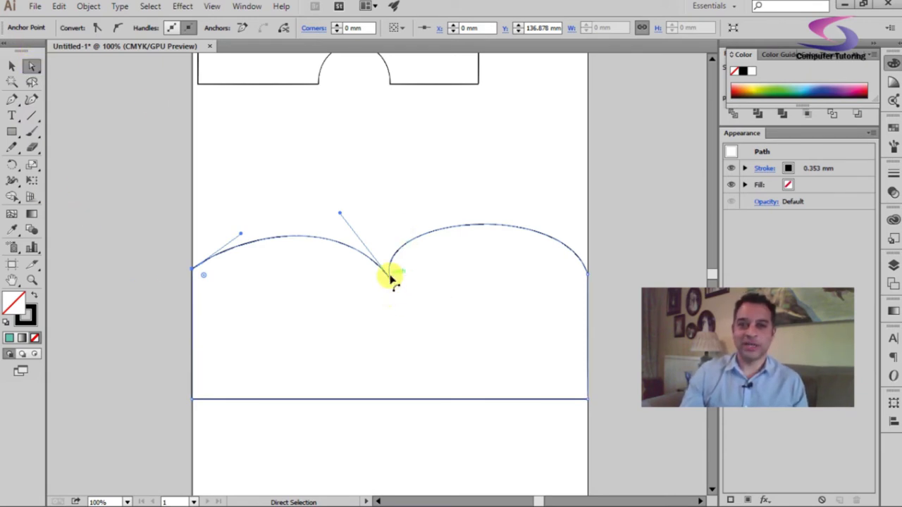
left_click_drag(370, 210, 390, 177)
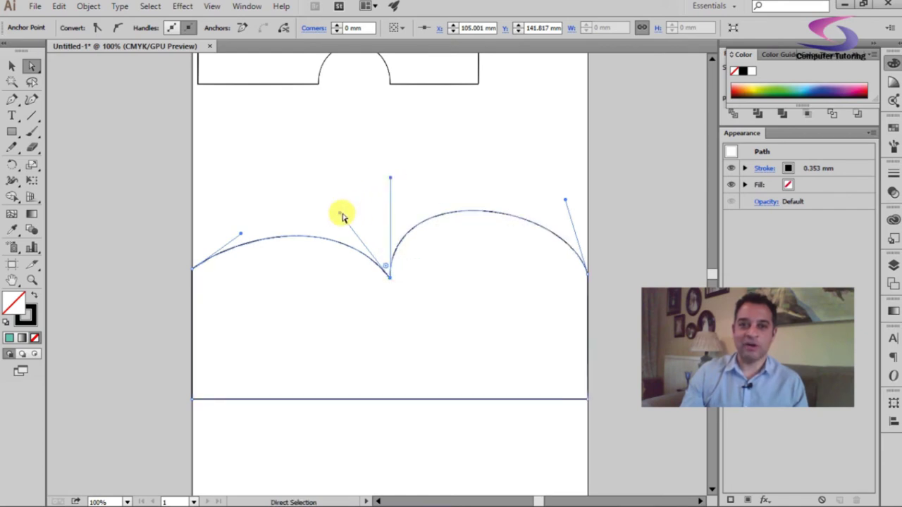
left_click_drag(341, 217, 368, 171)
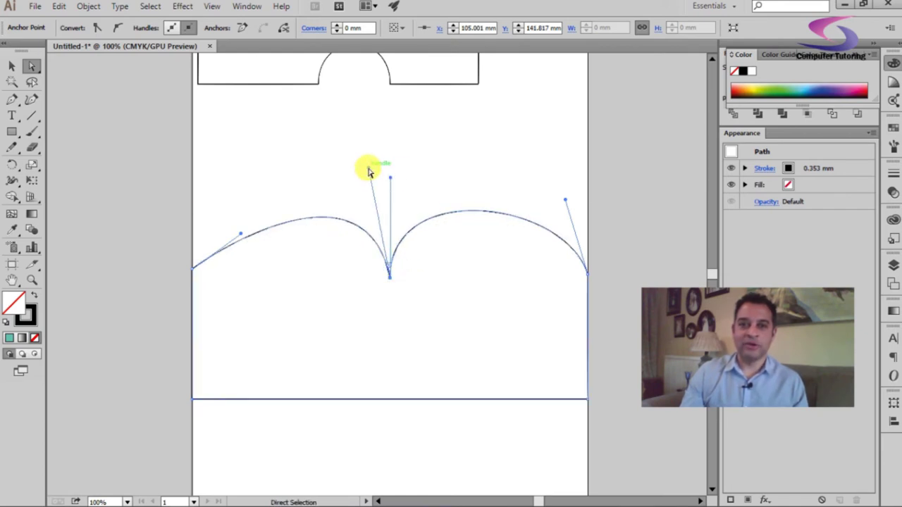
left_click_drag(240, 237, 205, 210)
left_click(390, 280)
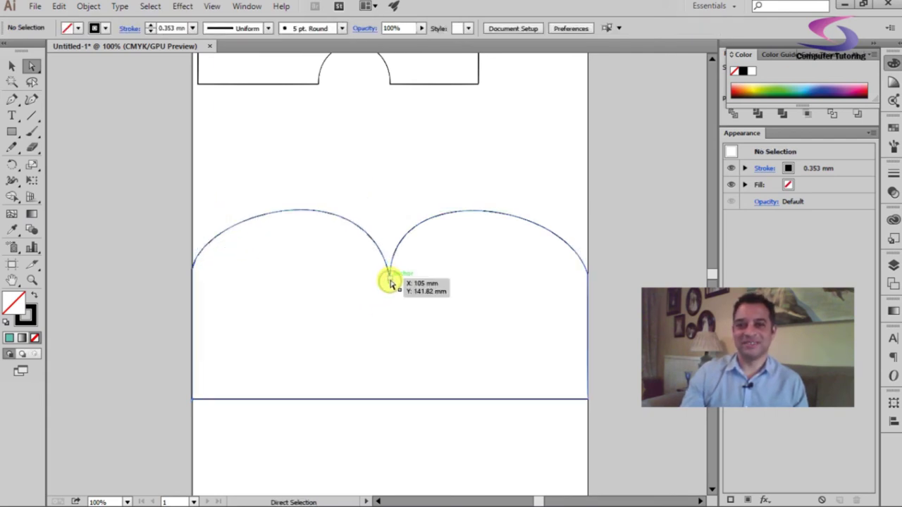
left_click(391, 279)
Move the valley point about 46 mm right and reshape both hills' curves around it
left_click_drag(391, 276, 489, 276)
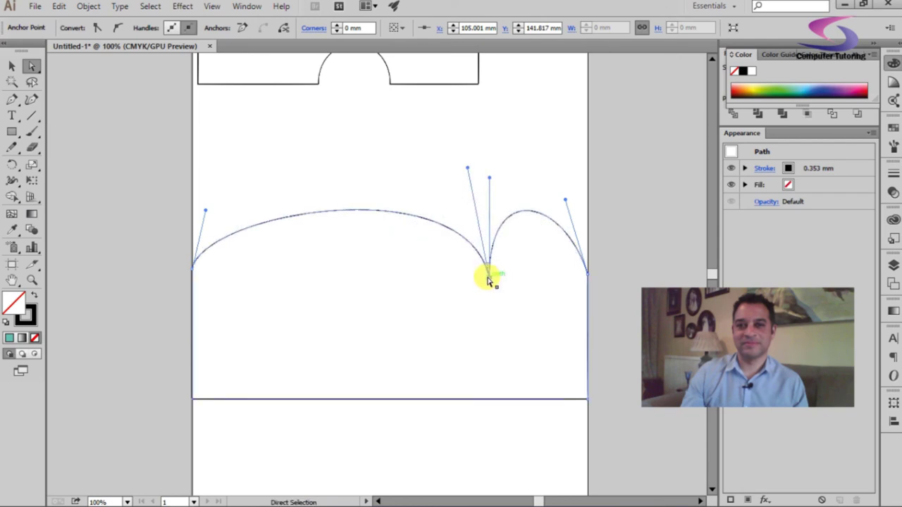
left_click_drag(467, 172, 388, 178)
left_click_drag(489, 180, 461, 187)
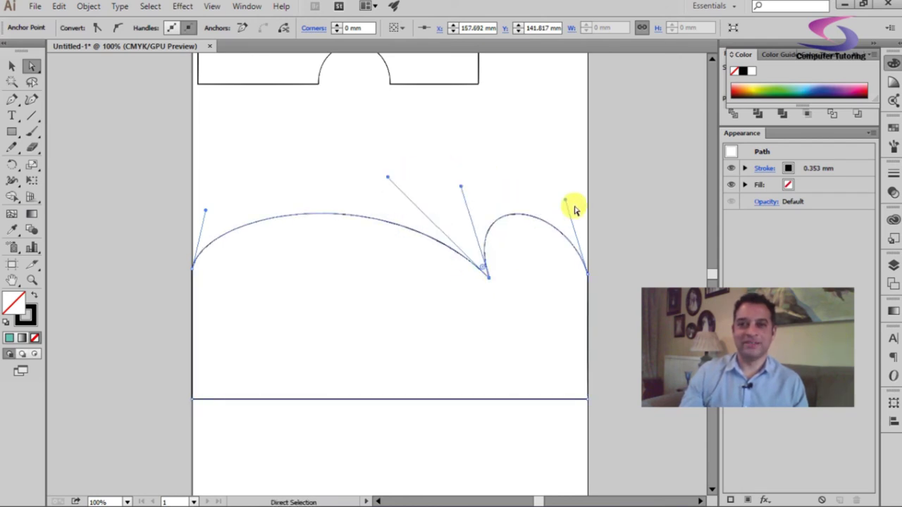
mouse_move(565, 204)
left_mouse_down()
mouse_move(576, 188)
mouse_move(579, 201)
left_mouse_up()
left_click_drag(462, 187, 498, 200)
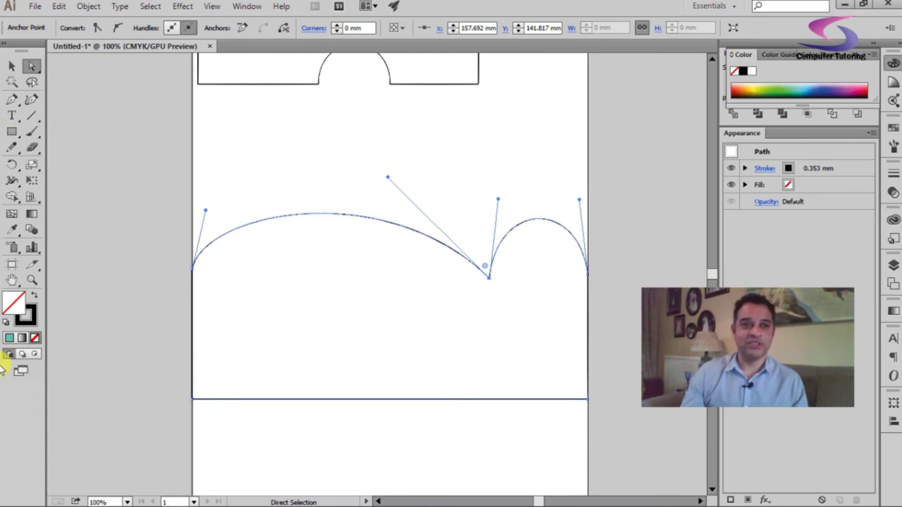
Fill the two-hill shape with a solid green, then deselect it
double_click(16, 307)
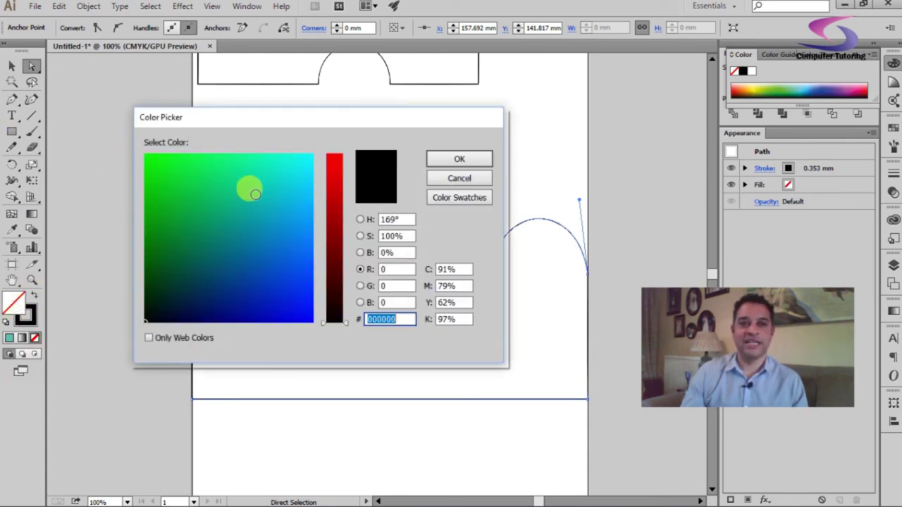
left_click(145, 178)
left_click(459, 159)
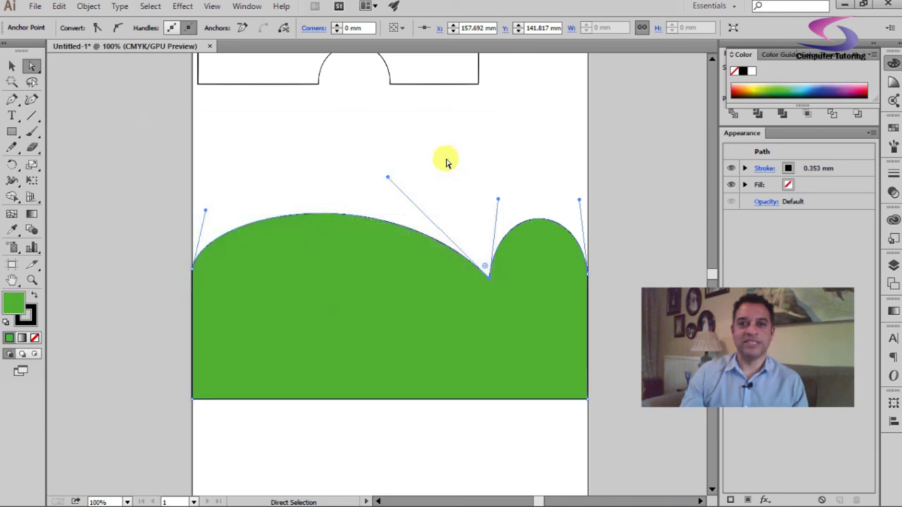
left_click(12, 68)
left_click(162, 197)
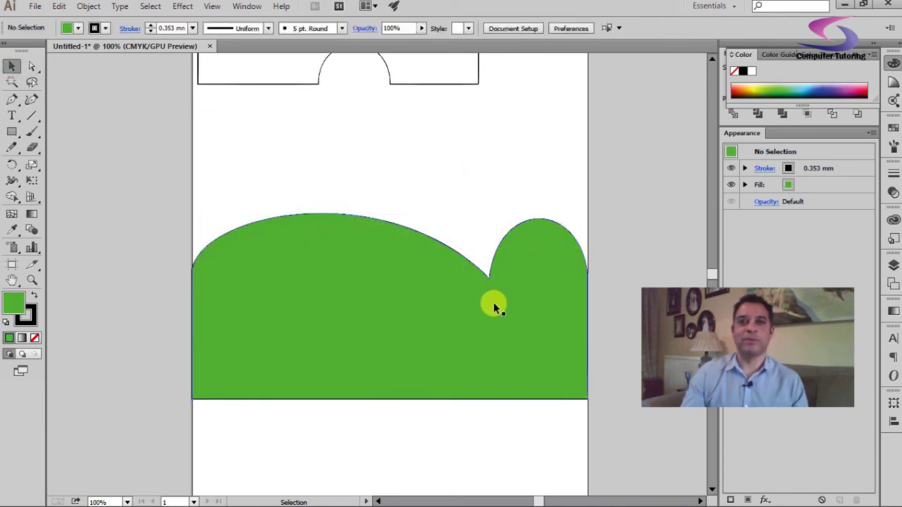
Move the arch-notched rectangle down so it sits over the green hills
double_click(259, 84)
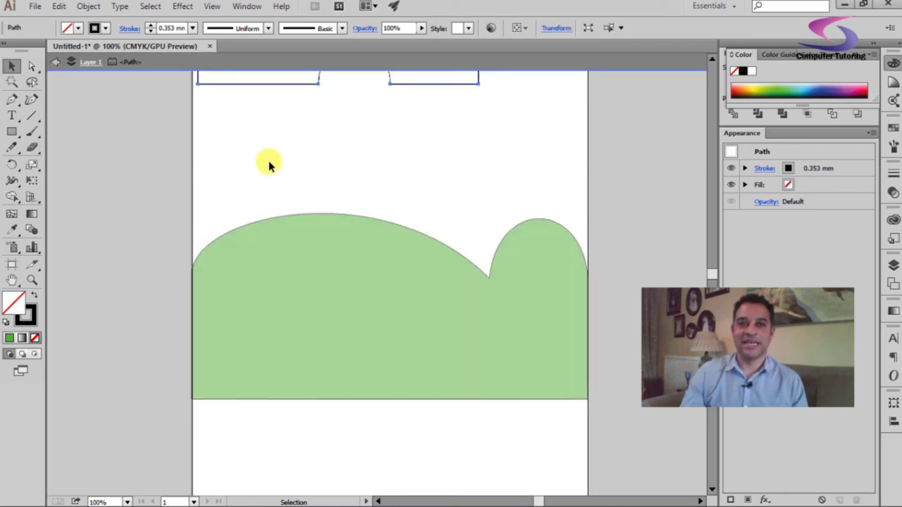
left_click(55, 65)
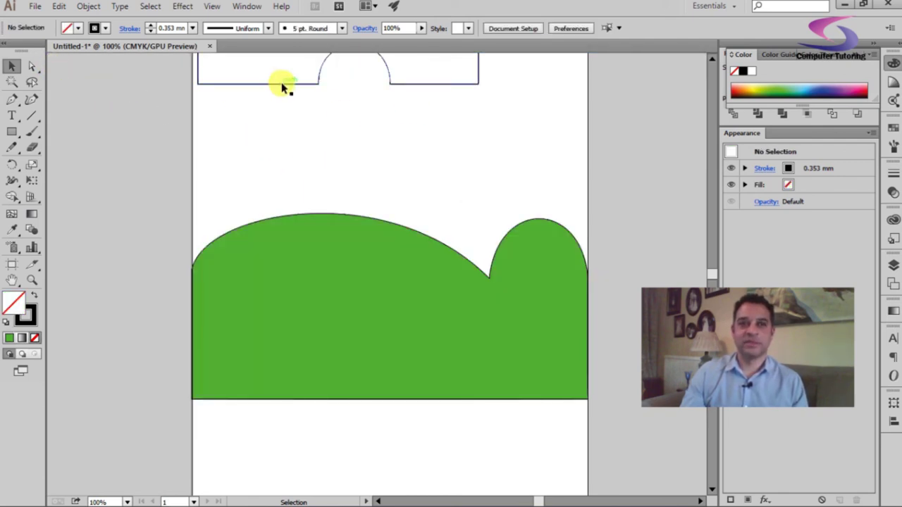
left_click_drag(282, 84, 283, 314)
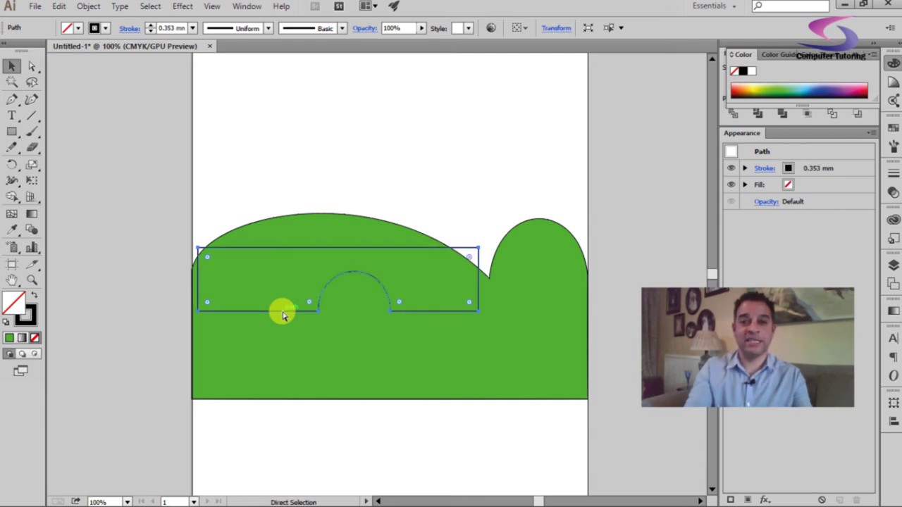
Fill the notched rectangle with olive b1bc72, then deselect it
double_click(14, 303)
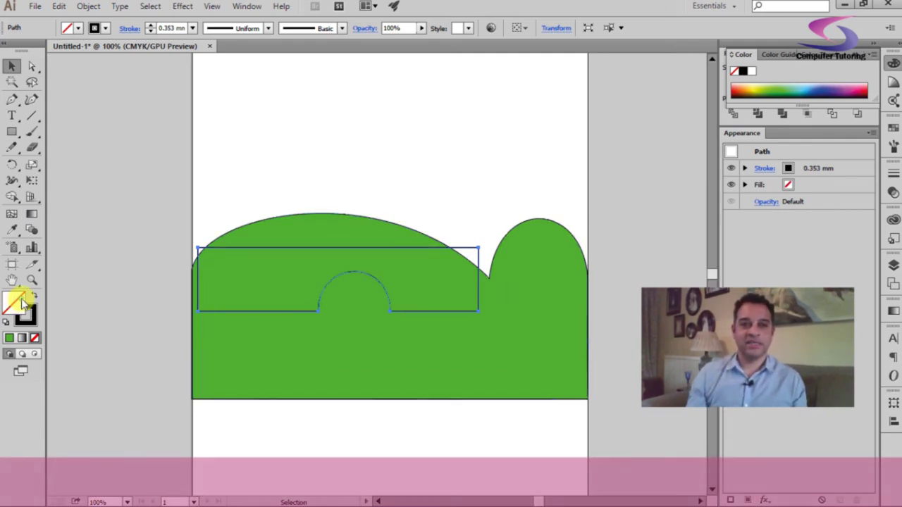
mouse_move(277, 173)
left_mouse_down()
mouse_move(211, 191)
mouse_move(219, 198)
left_mouse_up()
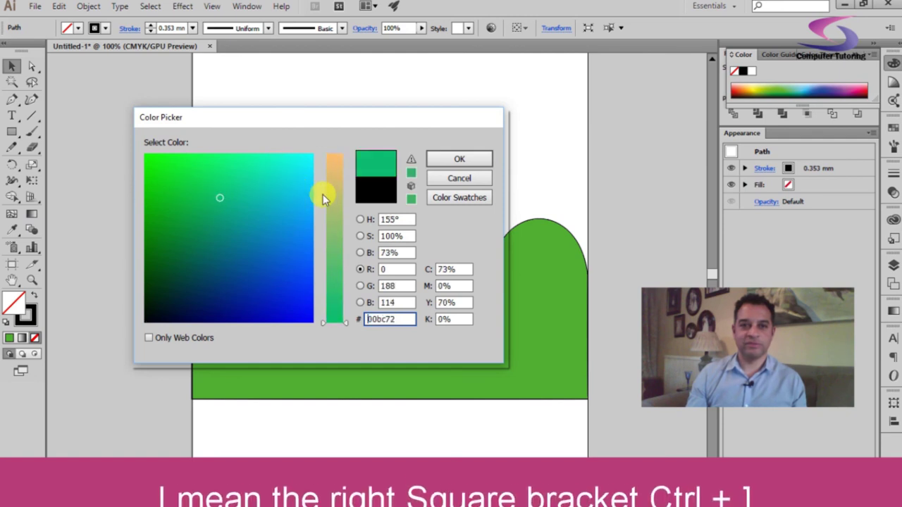
left_click(337, 208)
left_click(478, 161)
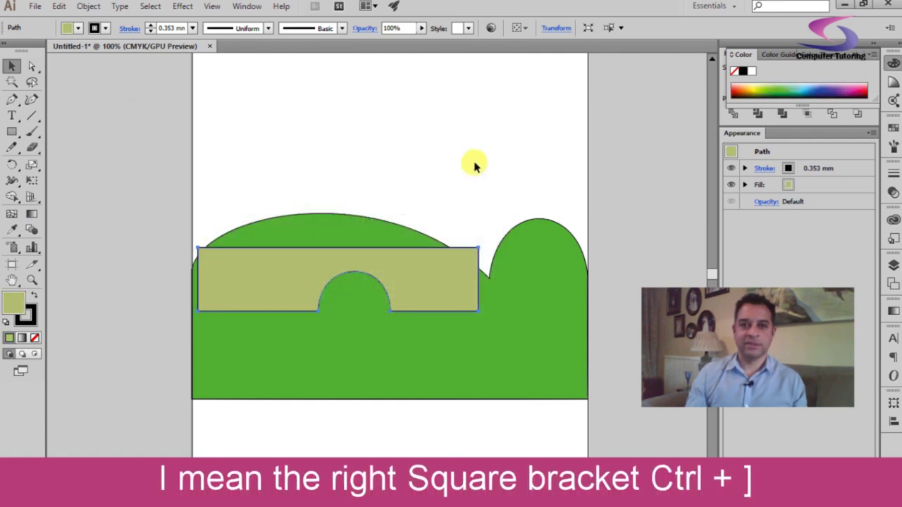
left_click(134, 124)
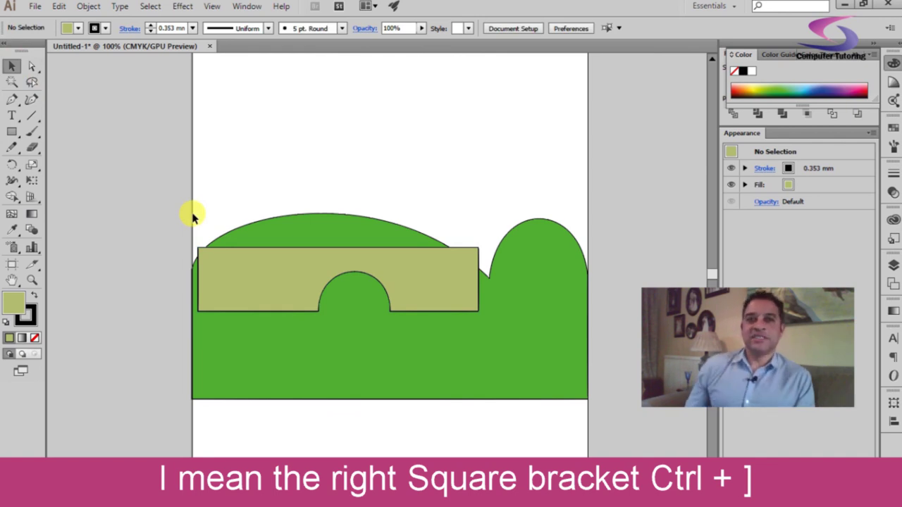